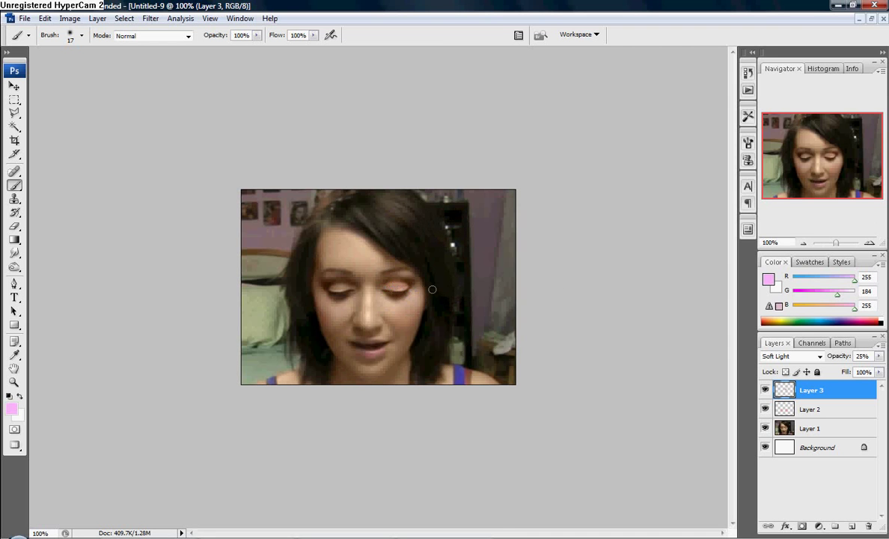
Mix a light pink at 300% zoom and brush it across the left eyelid on Layer 3
{"action": "left_click_drag", "start_coordinate": [813, 294], "coordinate": [775, 294]}
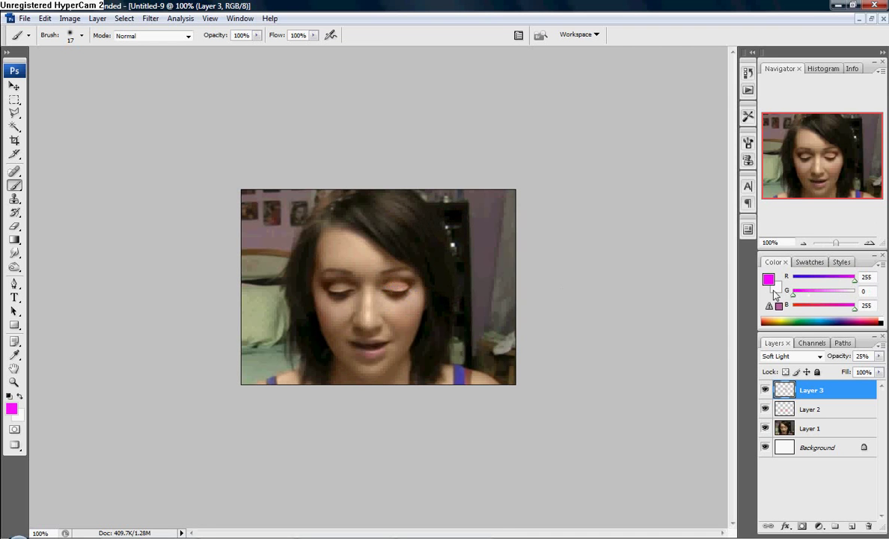
{"action": "left_click", "coordinate": [868, 244]}
{"action": "left_click", "coordinate": [869, 244]}
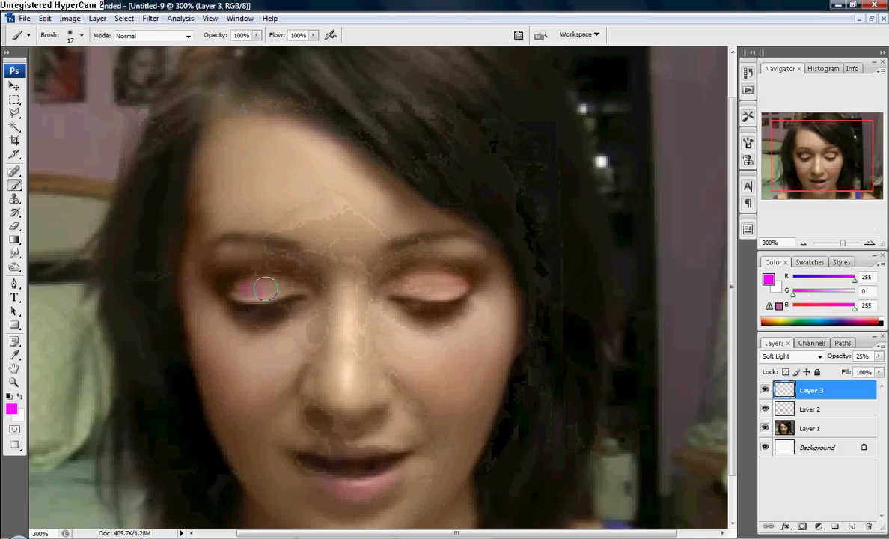
{"action": "left_click", "coordinate": [813, 294]}
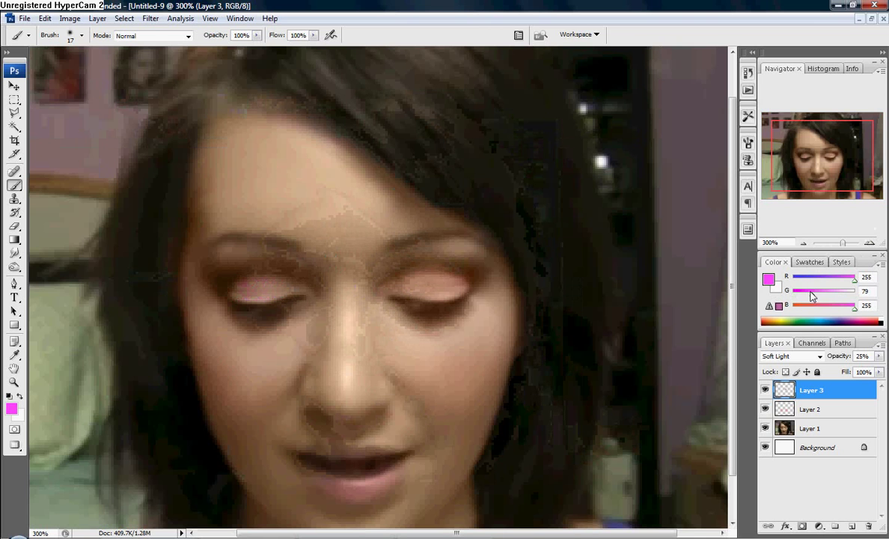
{"action": "left_click_drag", "start_coordinate": [277, 290], "coordinate": [248, 291]}
{"action": "left_click", "coordinate": [821, 294]}
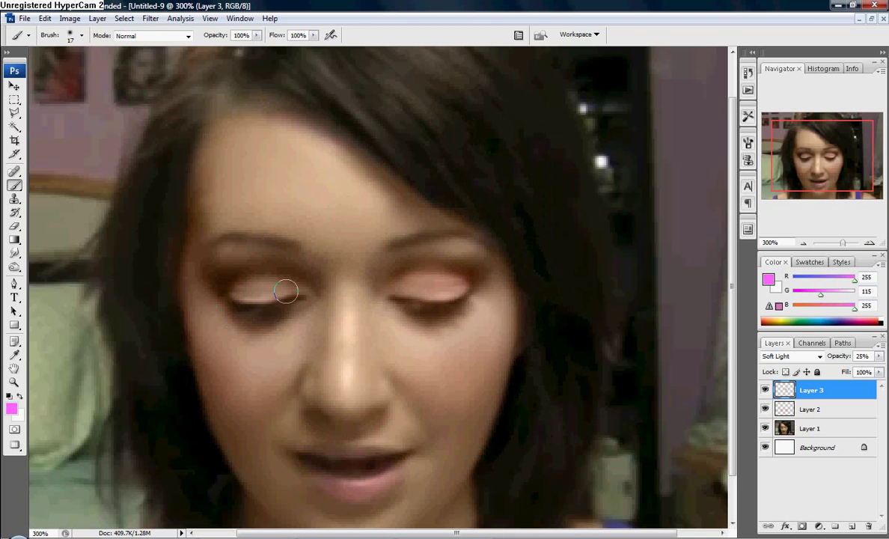
{"action": "left_click_drag", "start_coordinate": [297, 288], "coordinate": [230, 292]}
Extend the light-pink tint along the left eyelid, checking the result at 100%
{"action": "key", "text": "z"}
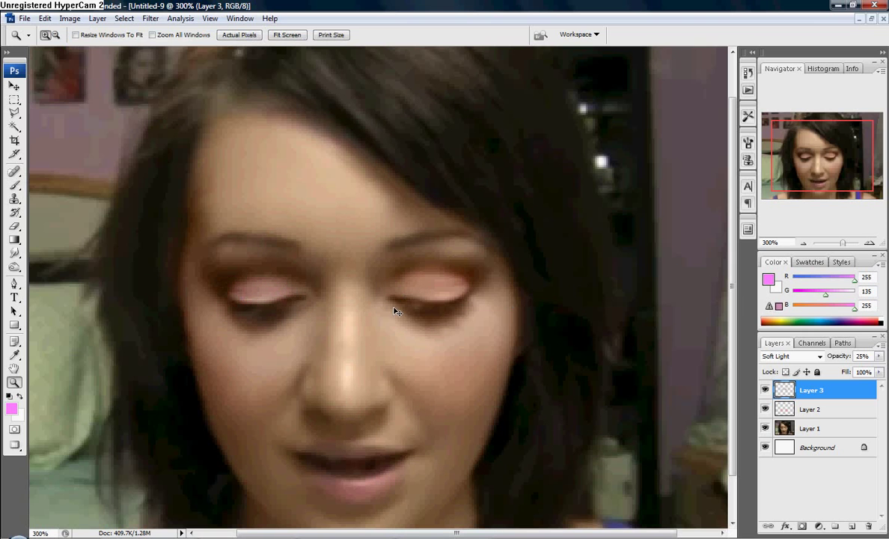
{"action": "left_click", "coordinate": [18, 185]}
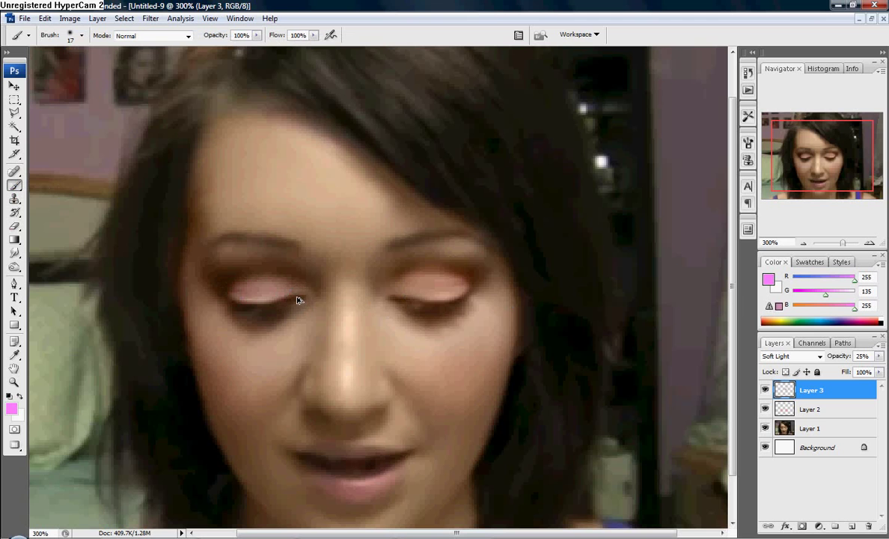
{"action": "left_click_drag", "start_coordinate": [285, 288], "coordinate": [234, 287]}
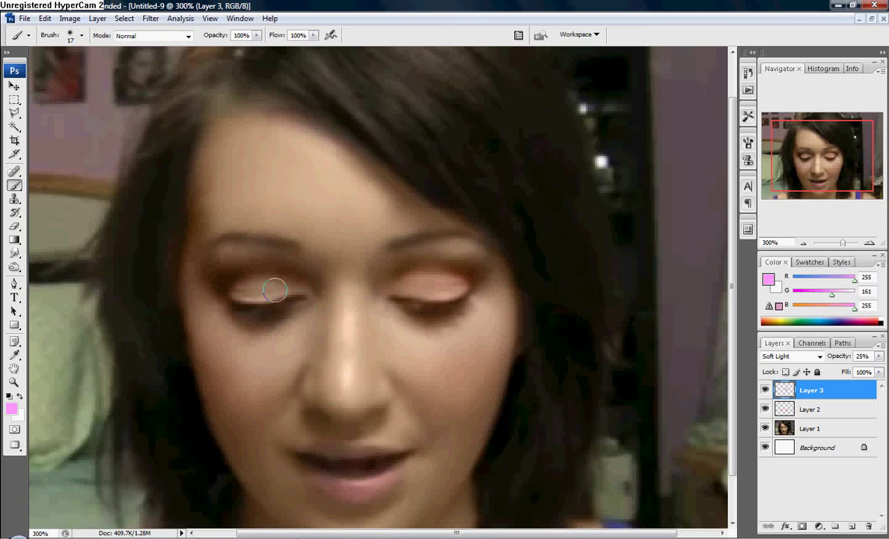
{"action": "mouse_move", "coordinate": [274, 288]}
{"action": "left_mouse_down"}
{"action": "mouse_move", "coordinate": [242, 291]}
{"action": "mouse_move", "coordinate": [272, 286]}
{"action": "left_mouse_up"}
{"action": "left_click", "coordinate": [804, 244]}
{"action": "left_click", "coordinate": [804, 244]}
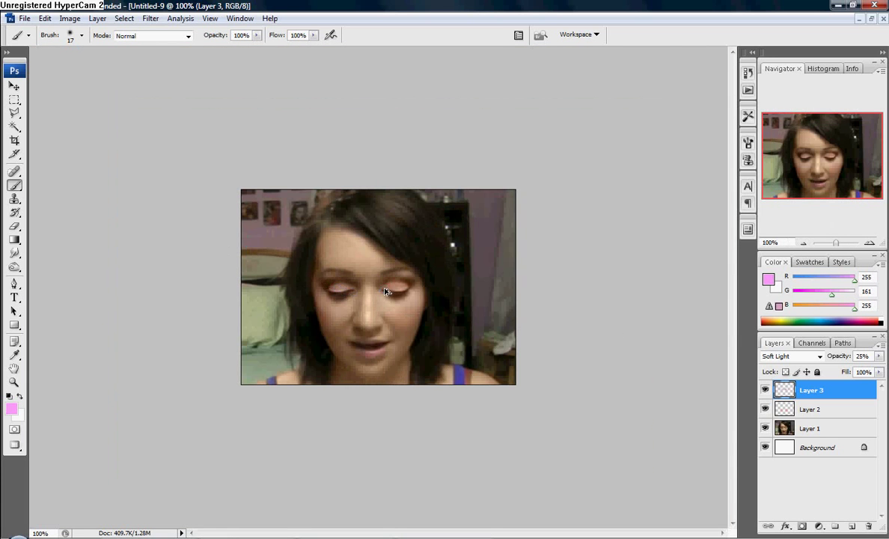
{"action": "left_click", "coordinate": [869, 243]}
Add a new Layer 4 above Layer 1 at 300% zoom
{"action": "left_click", "coordinate": [868, 244]}
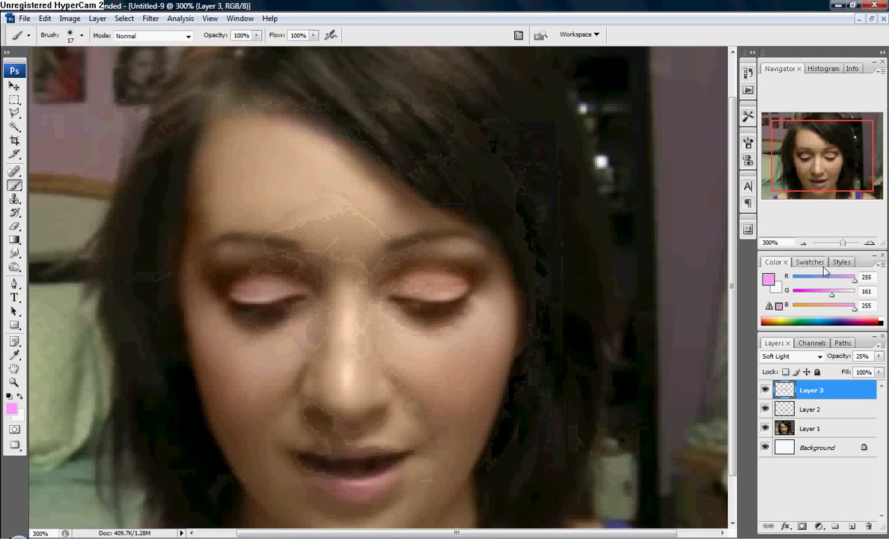
{"action": "left_click", "coordinate": [819, 430]}
{"action": "key", "text": "ctrl+shift+n"}
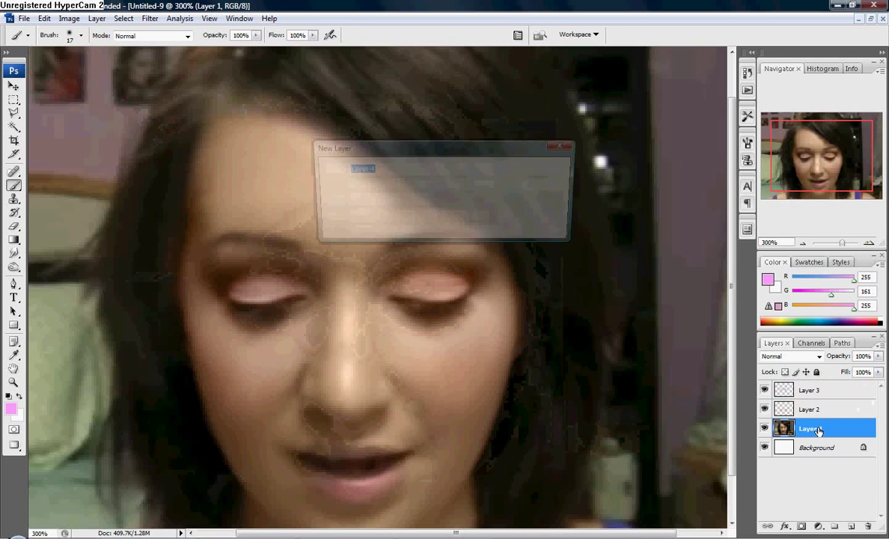
{"action": "key", "text": "Return"}
Load eyelash brush 203, undoing a trial pink lash stamp
{"action": "right_click", "coordinate": [344, 203]}
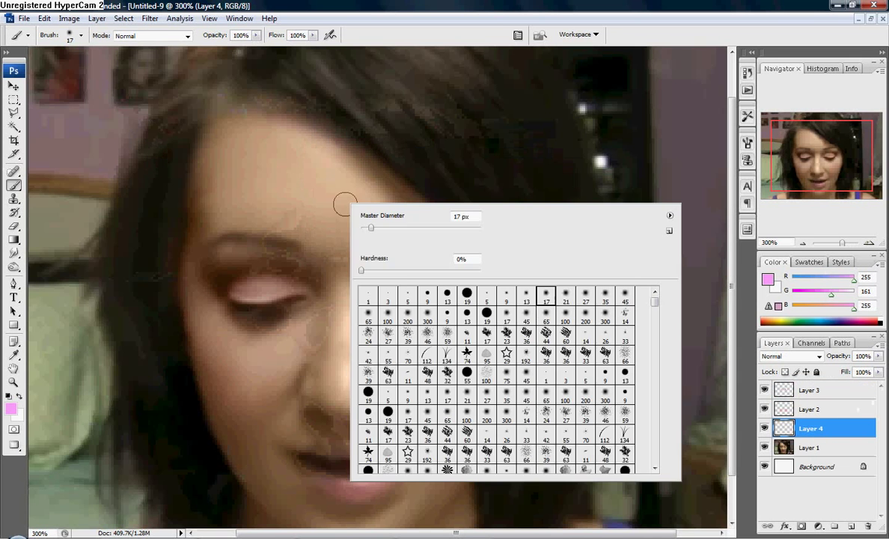
{"action": "mouse_move", "coordinate": [655, 302]}
{"action": "left_mouse_down"}
{"action": "mouse_move", "coordinate": [655, 293]}
{"action": "mouse_move", "coordinate": [656, 466]}
{"action": "left_mouse_up"}
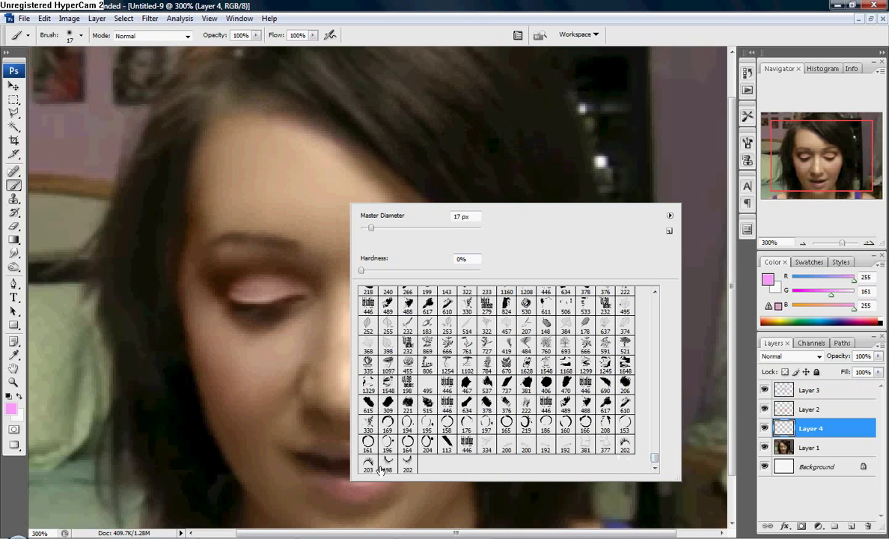
{"action": "left_click", "coordinate": [370, 464]}
{"action": "left_click", "coordinate": [318, 185]}
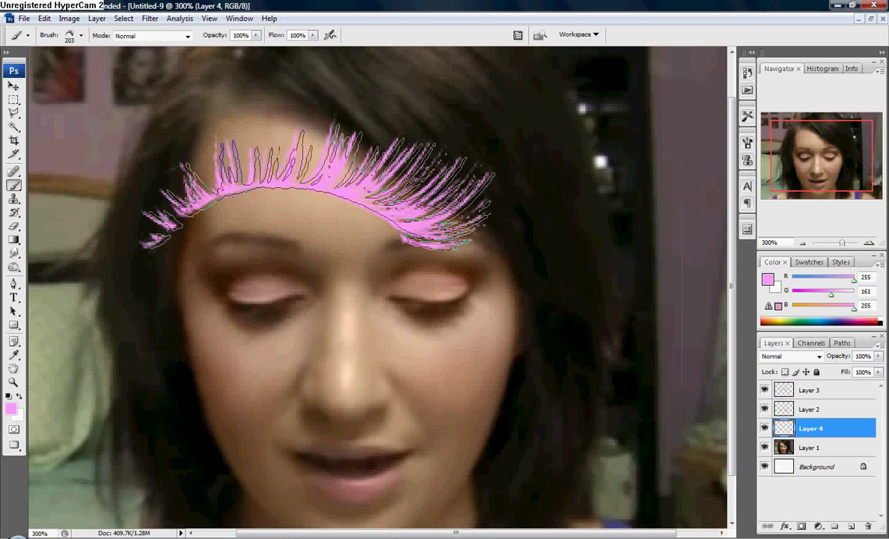
{"action": "key", "text": "ctrl+z"}
Stamp a black lash over the eyes and flip it vertically
{"action": "left_click_drag", "start_coordinate": [853, 280], "coordinate": [792, 280]}
{"action": "left_click_drag", "start_coordinate": [830, 295], "coordinate": [793, 295]}
{"action": "left_click_drag", "start_coordinate": [853, 309], "coordinate": [791, 309]}
{"action": "left_click", "coordinate": [479, 278]}
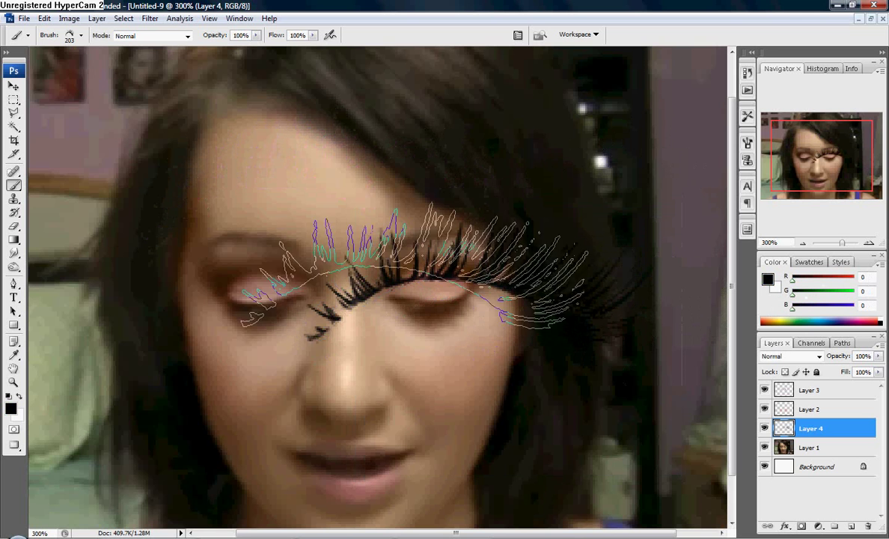
{"action": "key", "text": "ctrl+z"}
{"action": "left_click", "coordinate": [385, 292]}
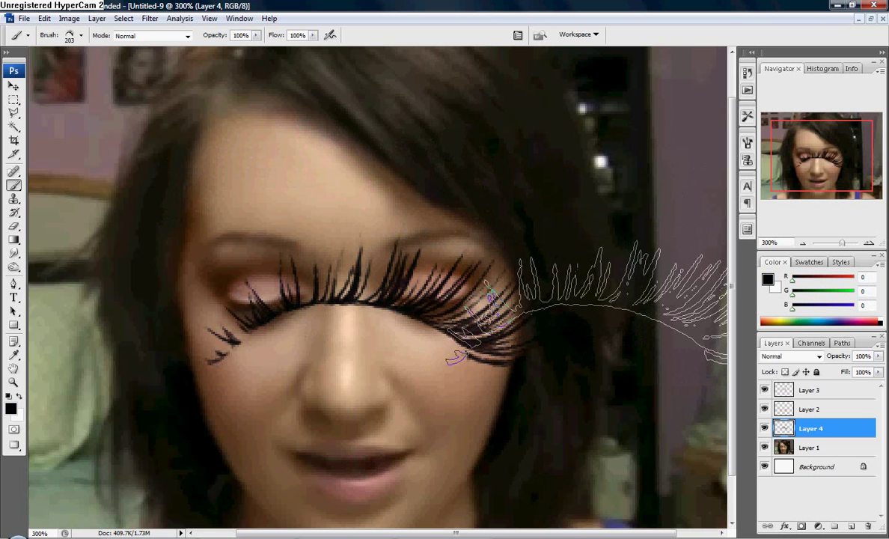
{"action": "left_click", "coordinate": [45, 18]}
{"action": "mouse_move", "coordinate": [63, 236]}
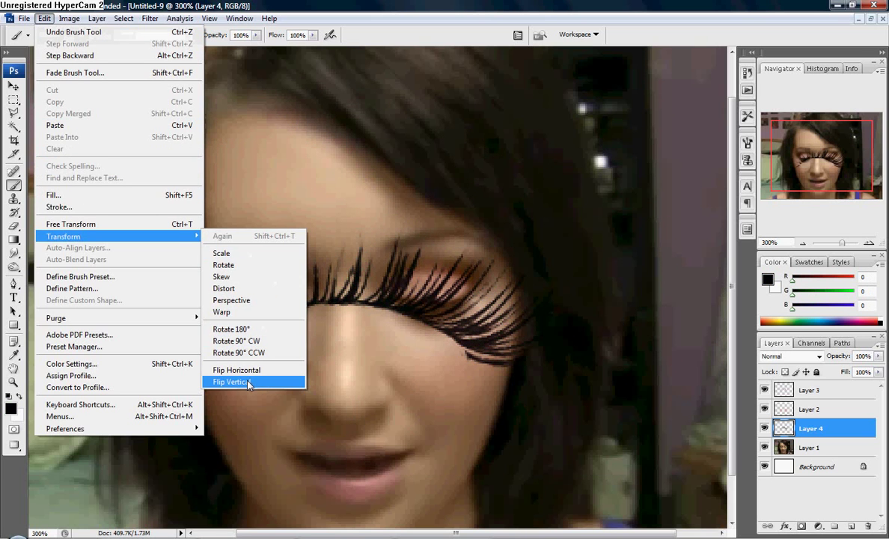
{"action": "left_click", "coordinate": [249, 383]}
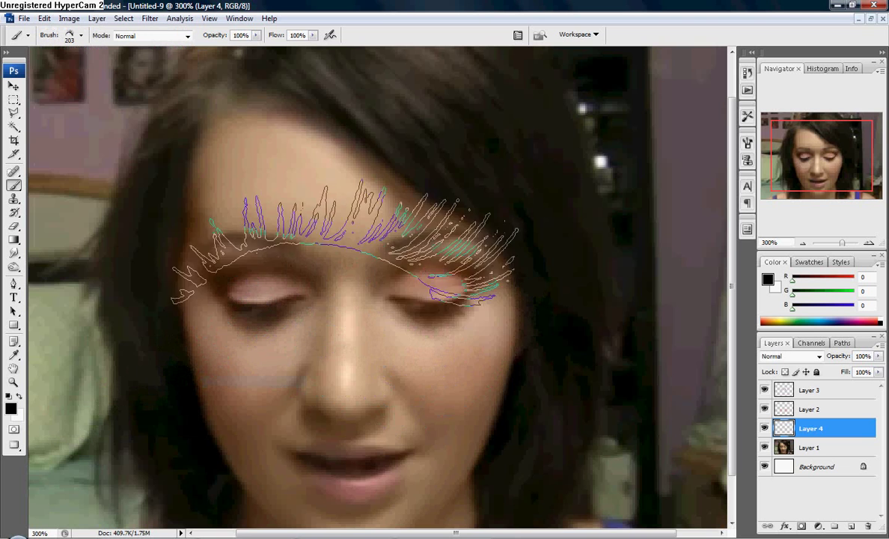
Resize the eyelash brush to 54 px Master Diameter
{"action": "right_click", "coordinate": [451, 290]}
{"action": "left_click_drag", "start_coordinate": [431, 283], "coordinate": [428, 283]}
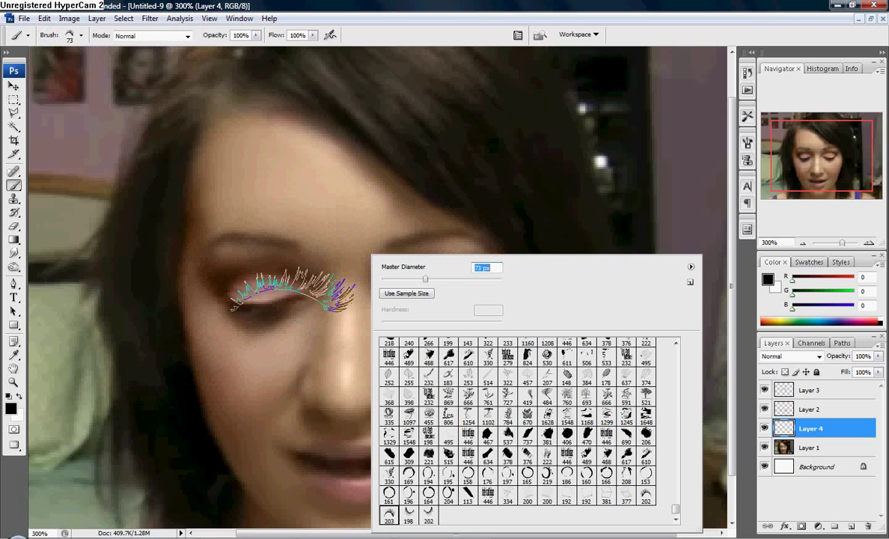
{"action": "key", "text": "Return"}
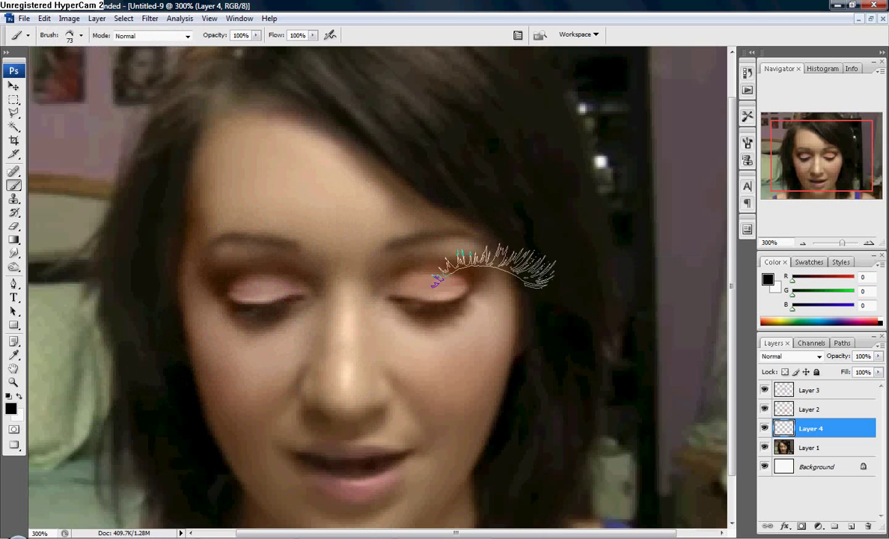
{"action": "right_click", "coordinate": [557, 224]}
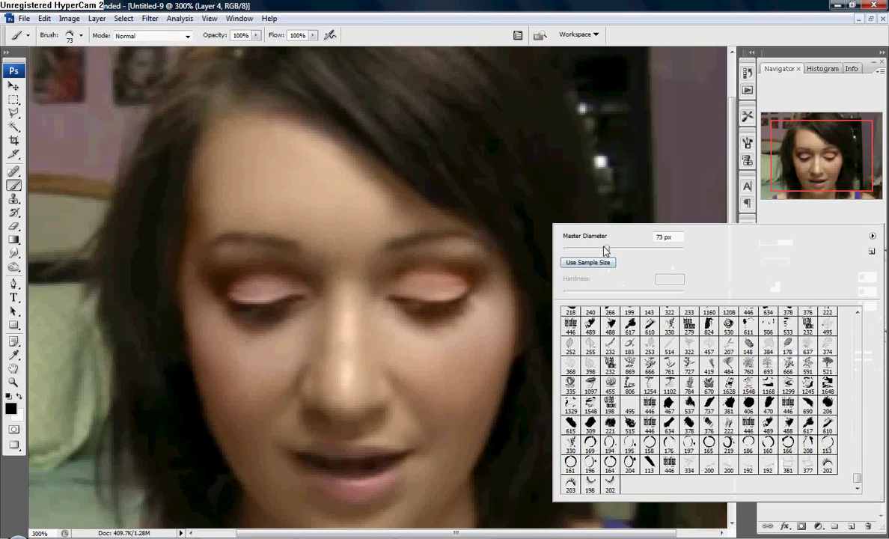
{"action": "left_click_drag", "start_coordinate": [563, 234], "coordinate": [552, 234]}
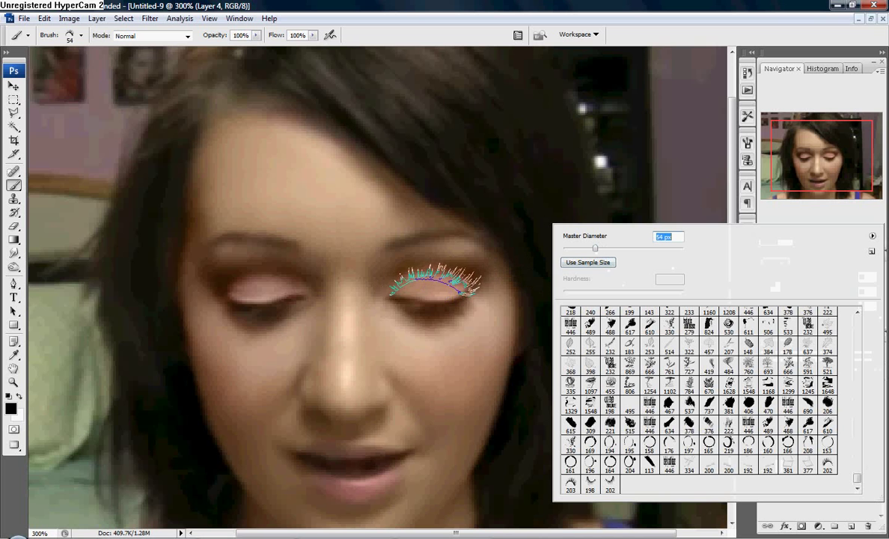
Stamp a trial lash on the right eye, flip it horizontally, then undo it
{"action": "left_click", "coordinate": [433, 282]}
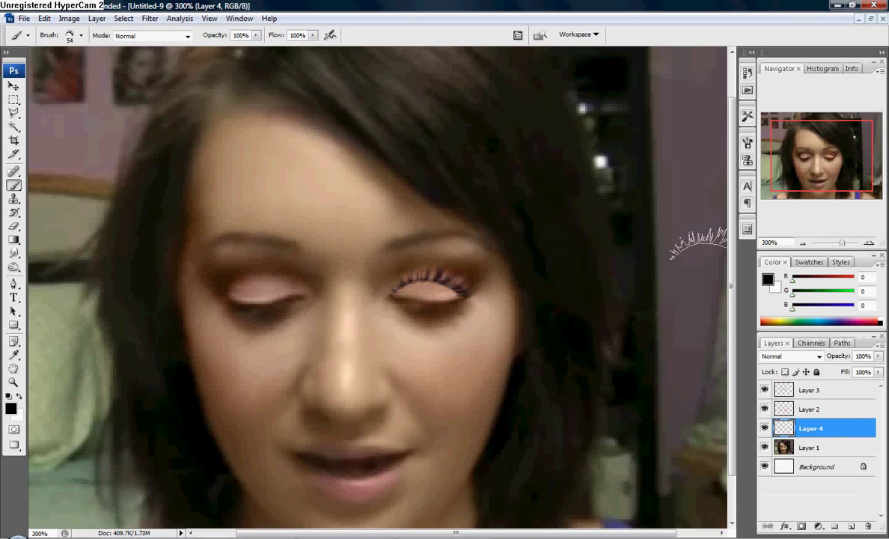
{"action": "left_click", "coordinate": [44, 18]}
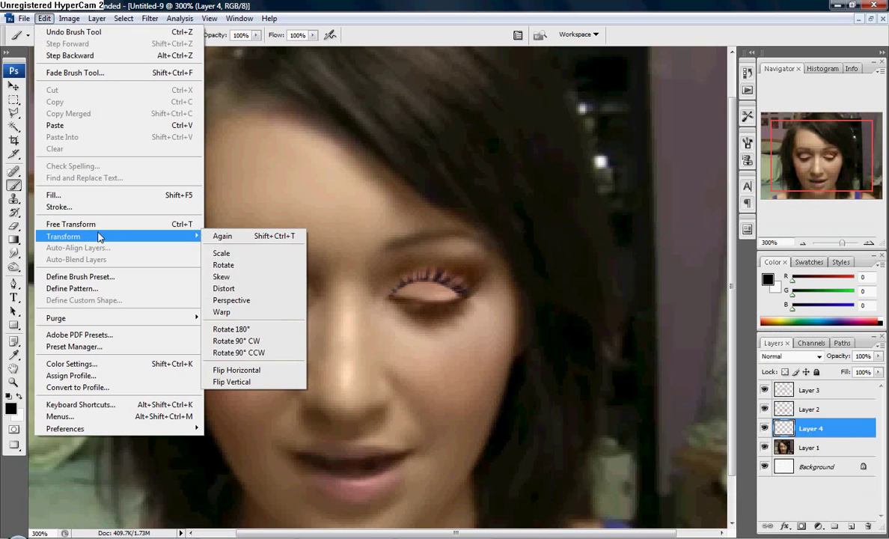
{"action": "left_click", "coordinate": [236, 364]}
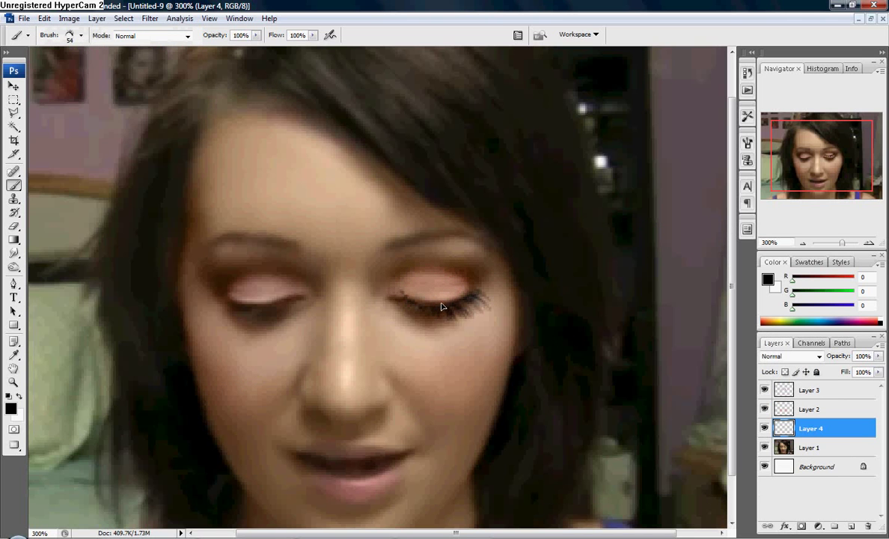
{"action": "left_click_drag", "start_coordinate": [436, 305], "coordinate": [441, 306]}
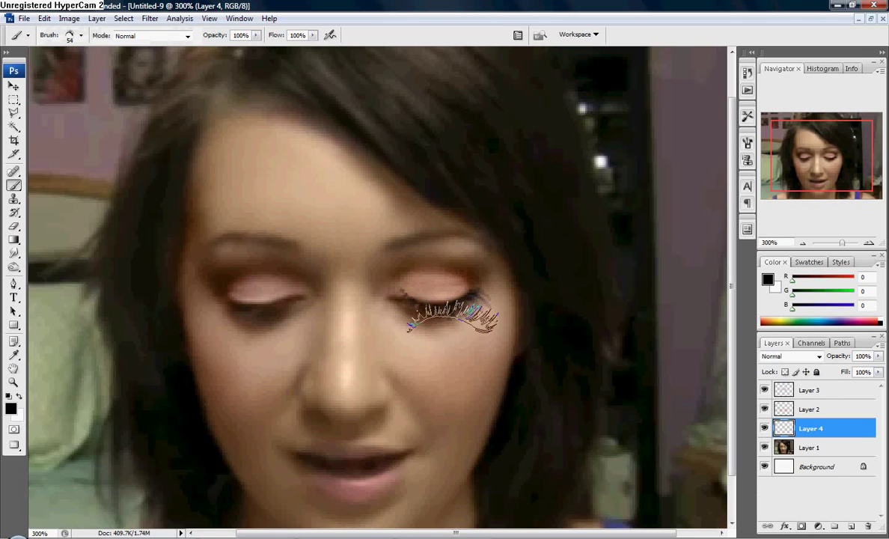
{"action": "key", "text": "ctrl+z"}
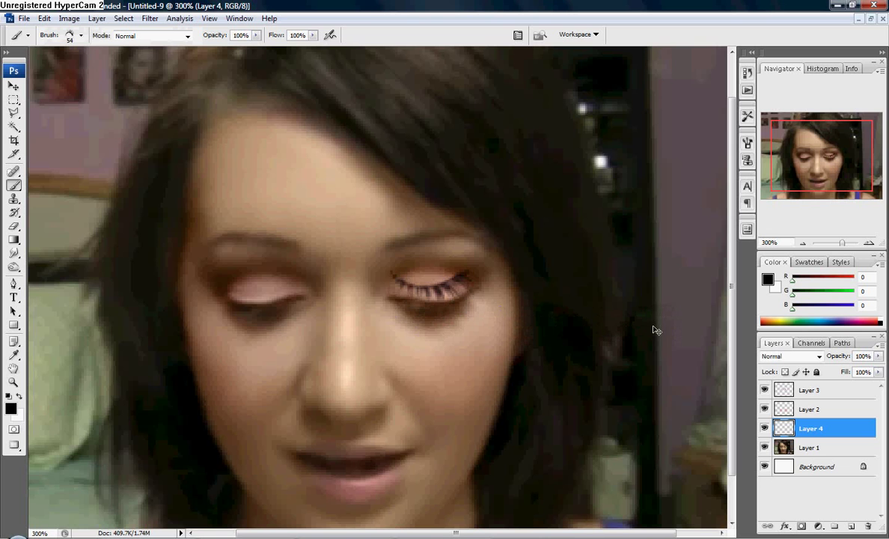
Undo the right-eye stroke and set eyelash brush 203 to 53 px
{"action": "key", "text": "ctrl+z"}
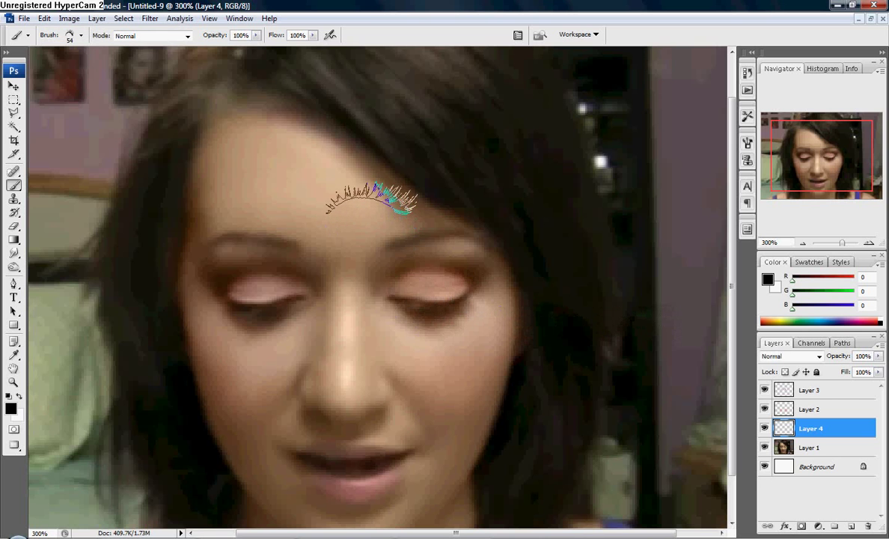
{"action": "right_click", "coordinate": [374, 199]}
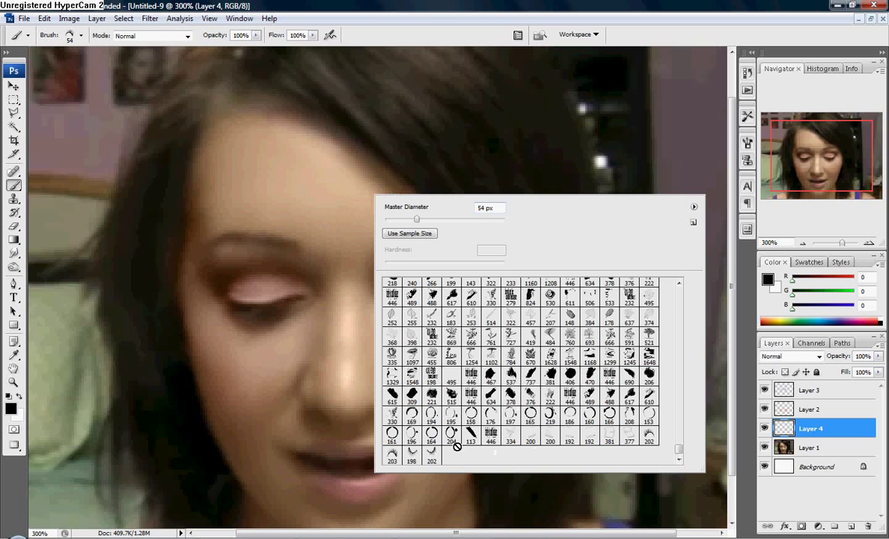
{"action": "left_click", "coordinate": [392, 456]}
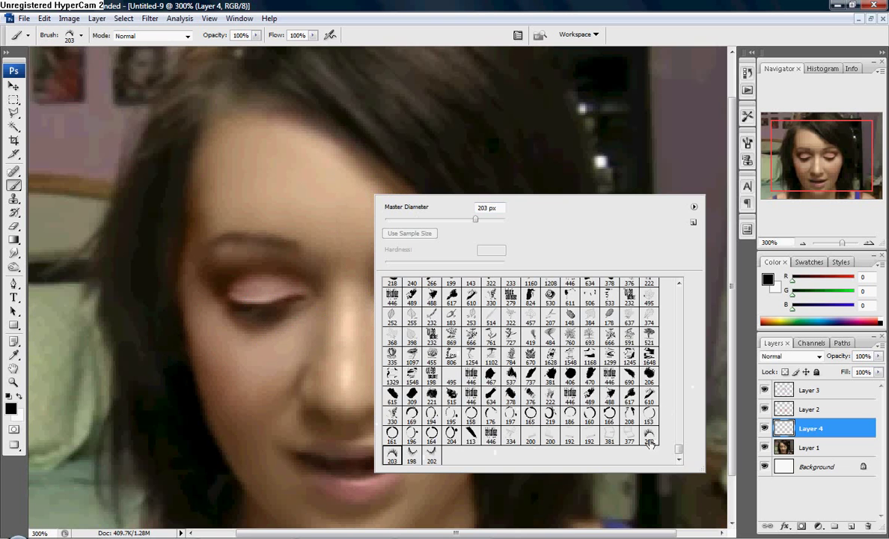
{"action": "left_click", "coordinate": [292, 318]}
{"action": "key", "text": "ctrl+z"}
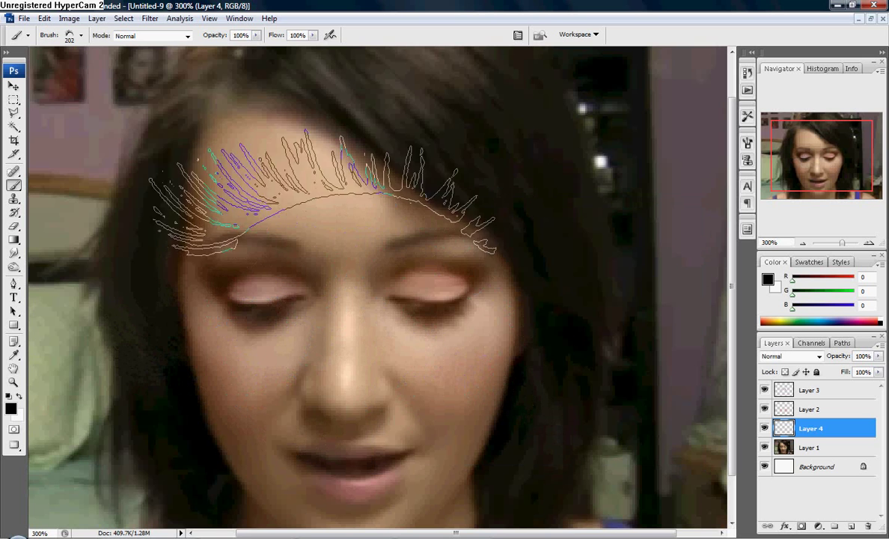
{"action": "right_click", "coordinate": [349, 206]}
{"action": "left_click_drag", "start_coordinate": [417, 234], "coordinate": [364, 240]}
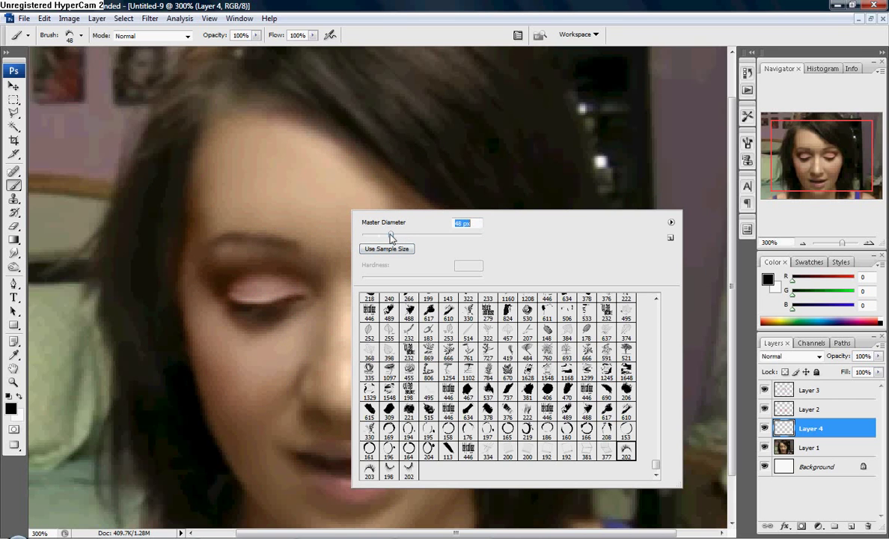
{"action": "type", "text": "53"}
{"action": "key", "text": "Return"}
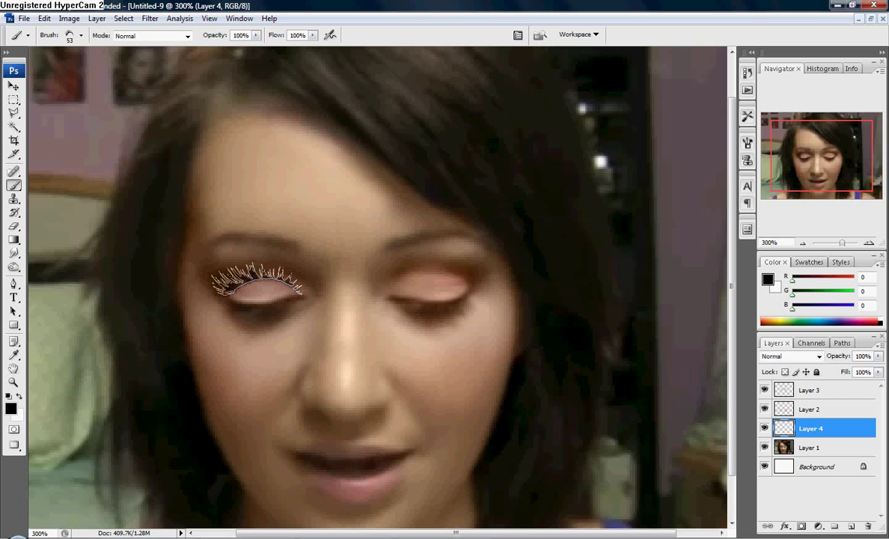
Flip the lash vertically and place it along the left eye, discarding a right-eye stroke
{"action": "left_click", "coordinate": [44, 18]}
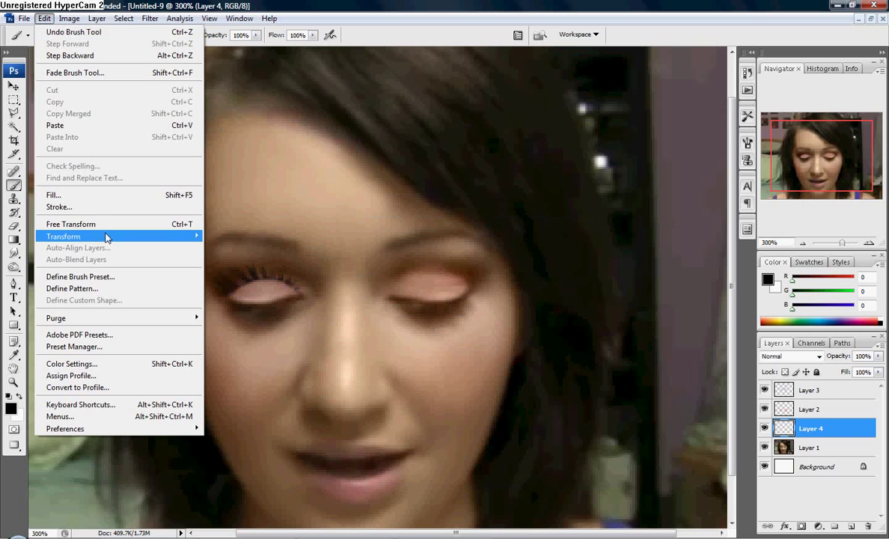
{"action": "left_click", "coordinate": [279, 382]}
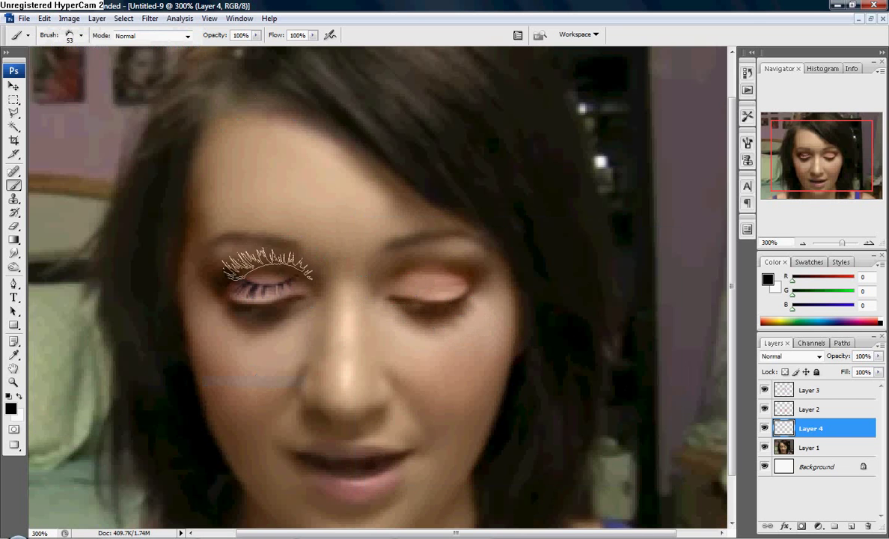
{"action": "left_click_drag", "start_coordinate": [262, 290], "coordinate": [256, 309], "text": "ctrl"}
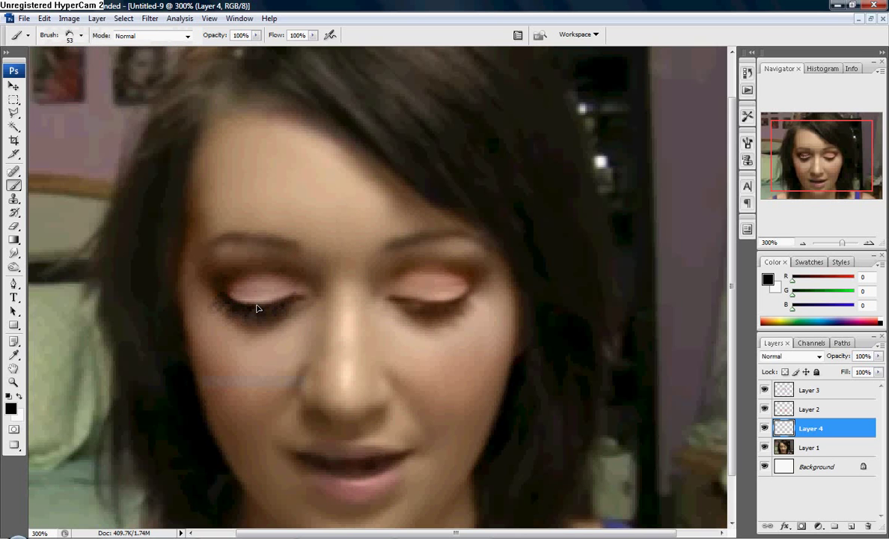
{"action": "left_click_drag", "start_coordinate": [256, 307], "coordinate": [432, 286]}
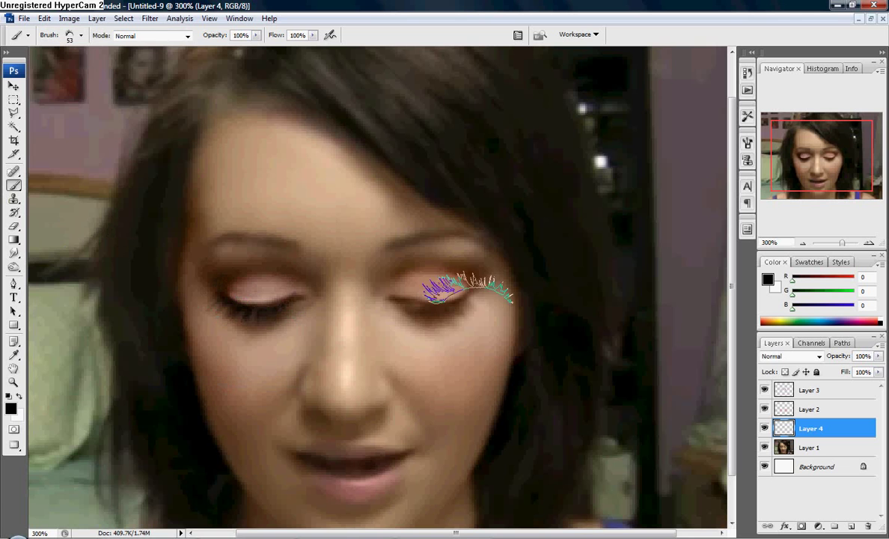
{"action": "key", "text": "ctrl+z"}
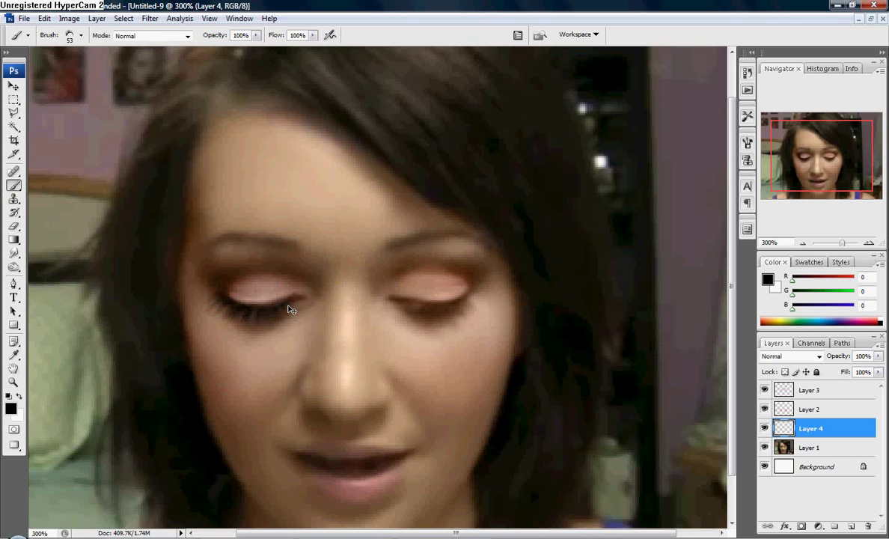
Set Layer 4 to Soft Light blending and the brush mode to Clear
{"action": "left_click", "coordinate": [775, 356]}
{"action": "left_click", "coordinate": [748, 200]}
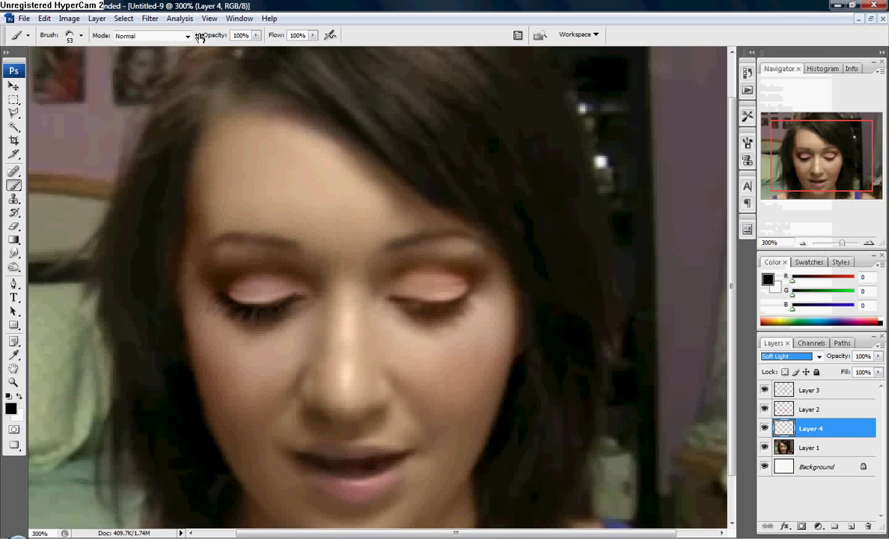
{"action": "left_click", "coordinate": [148, 35]}
{"action": "left_click", "coordinate": [142, 73]}
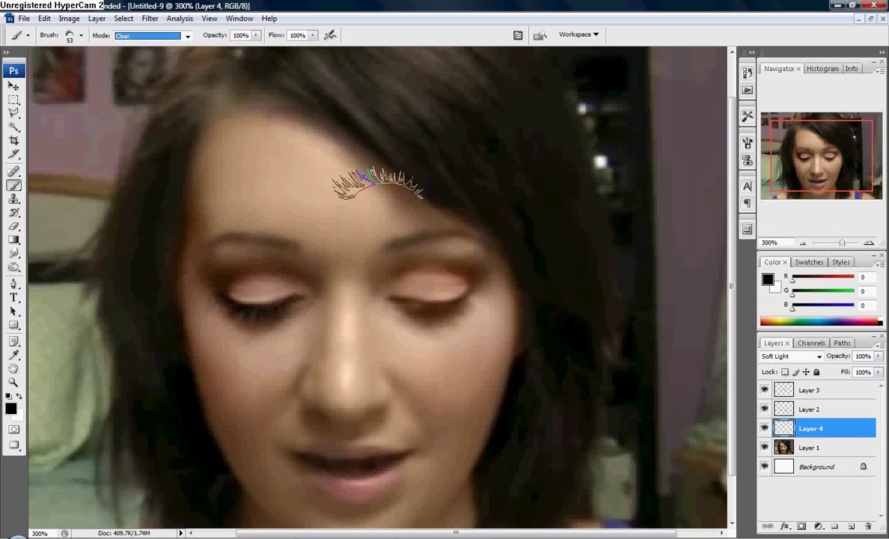
Erase excess lash at the left eyelid's outer corner with a 27 px soft round brush
{"action": "right_click", "coordinate": [384, 183]}
{"action": "left_click_drag", "start_coordinate": [688, 435], "coordinate": [688, 368]}
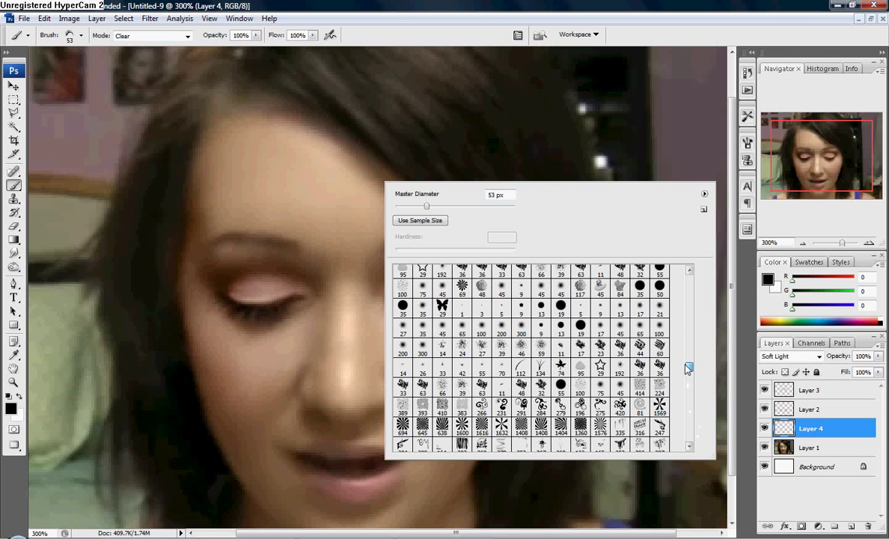
{"action": "left_click", "coordinate": [402, 327]}
{"action": "left_click", "coordinate": [273, 254]}
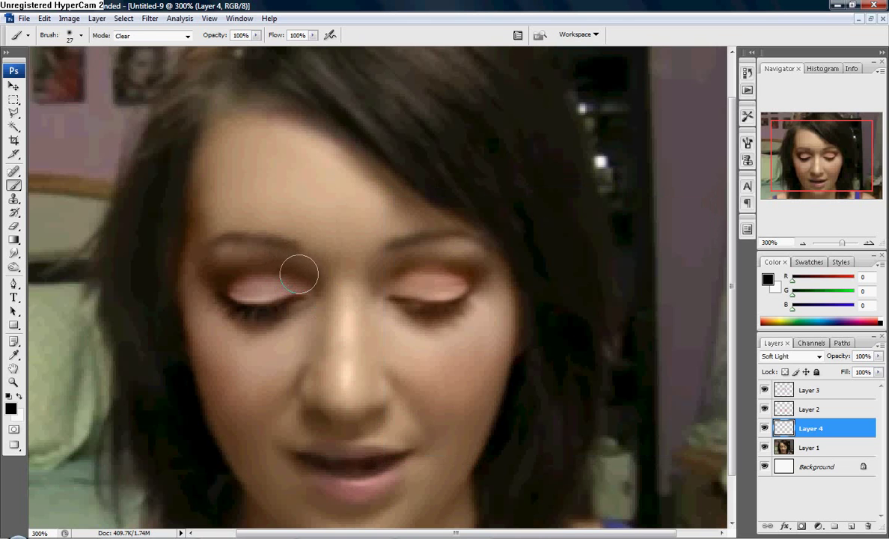
{"action": "left_click_drag", "start_coordinate": [228, 266], "coordinate": [241, 278]}
Confirm Layer 4 opacity stays at 100% while zoomed out, then return to 300%
{"action": "left_click", "coordinate": [800, 243]}
{"action": "left_click", "coordinate": [802, 244]}
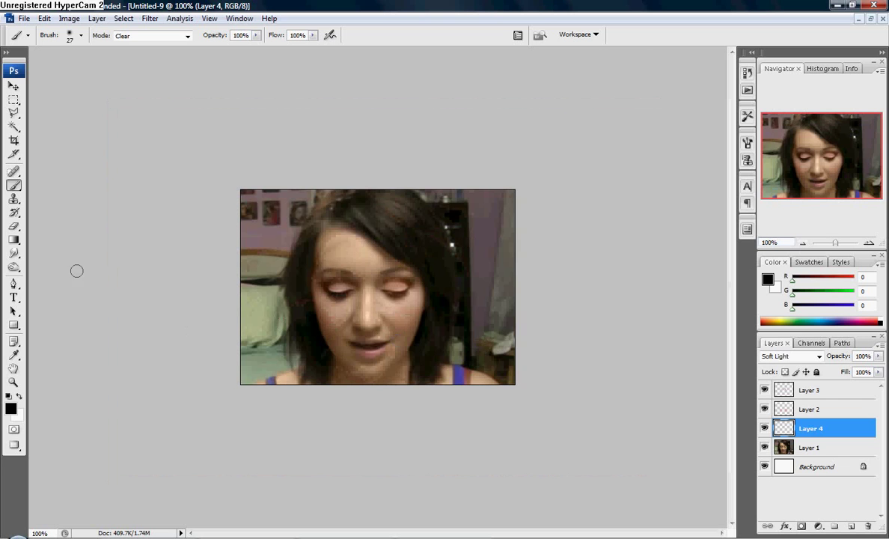
{"action": "left_click", "coordinate": [877, 357]}
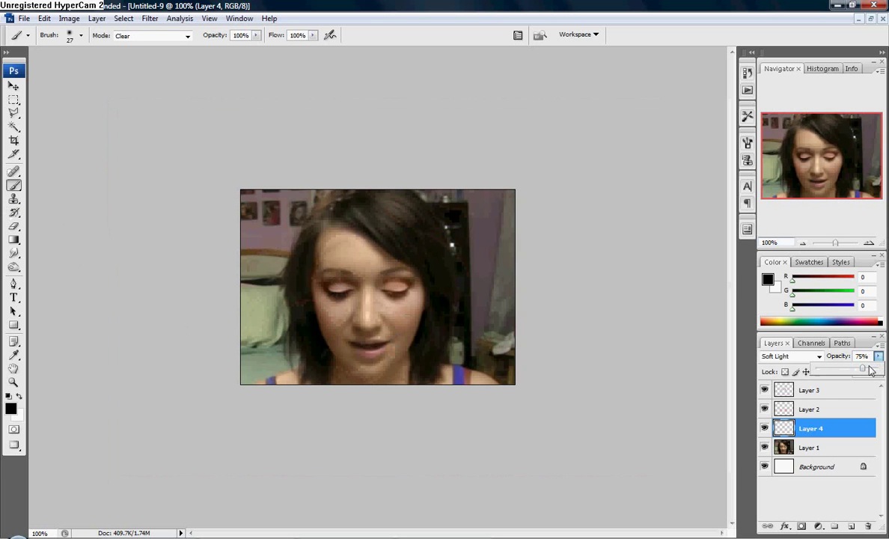
{"action": "left_click", "coordinate": [881, 355]}
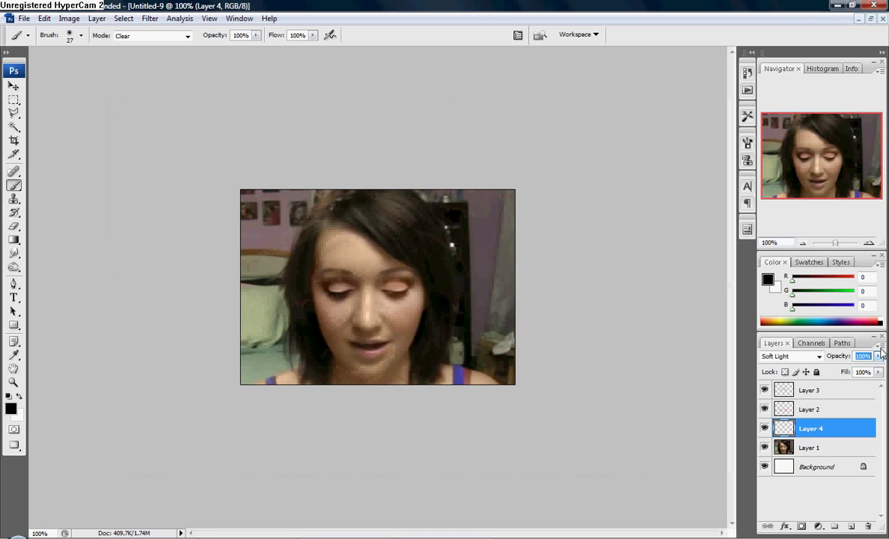
{"action": "left_click", "coordinate": [868, 243]}
{"action": "left_click", "coordinate": [869, 244]}
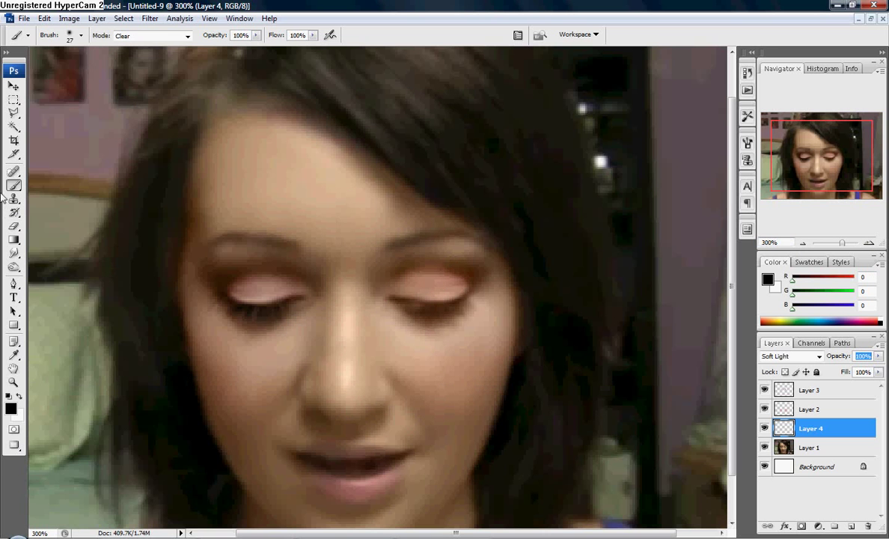
Select eyelash brush 202 and switch the brush mode back to Normal
{"action": "right_click", "coordinate": [528, 237]}
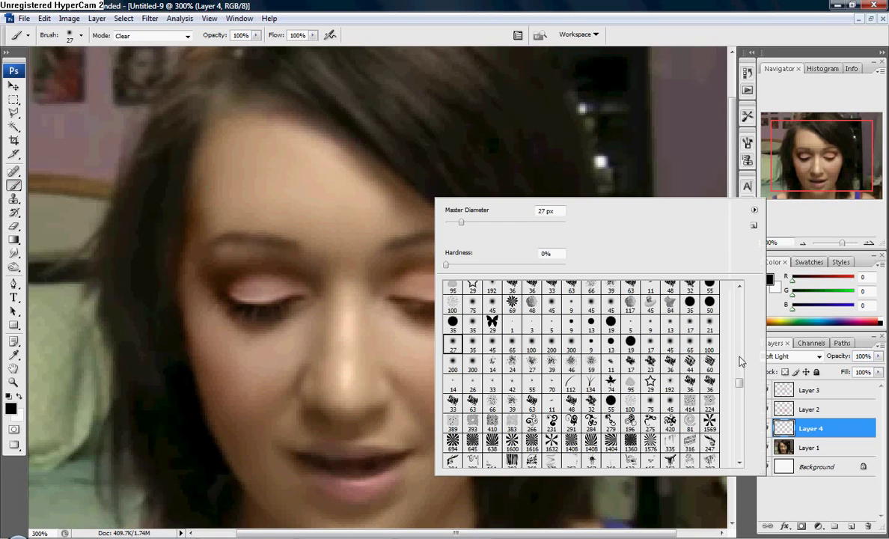
{"action": "left_click_drag", "start_coordinate": [740, 359], "coordinate": [739, 453]}
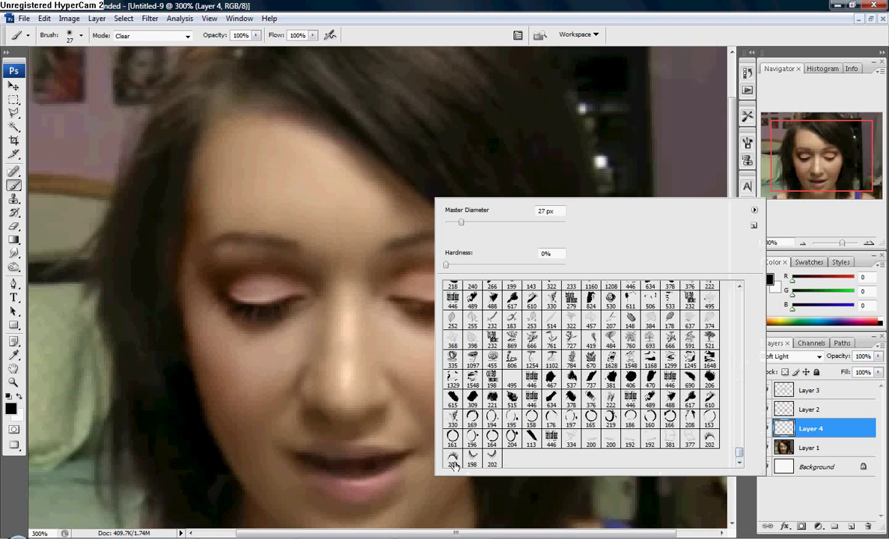
{"action": "left_click", "coordinate": [452, 457]}
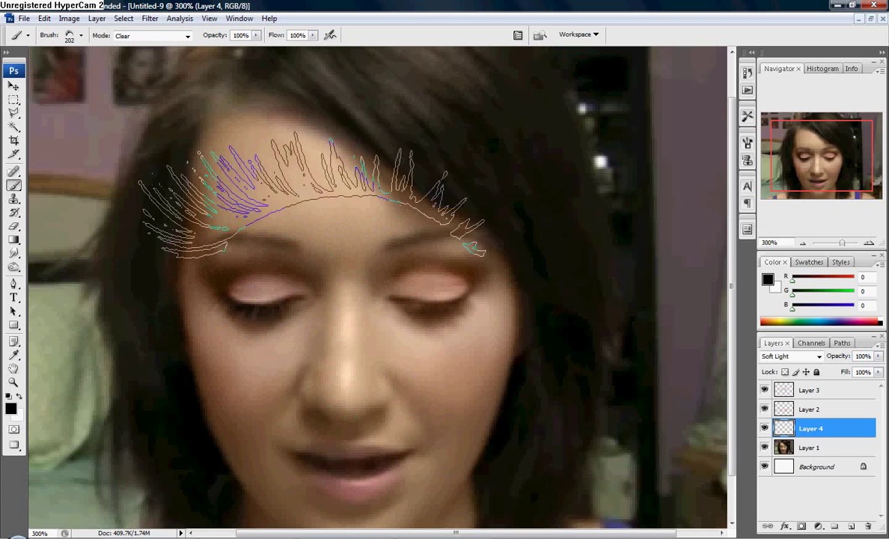
{"action": "left_click", "coordinate": [340, 183]}
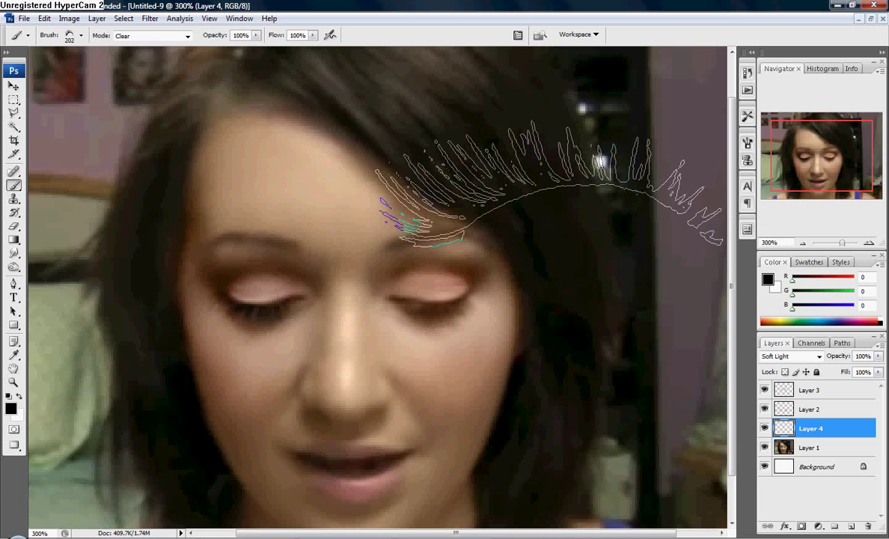
{"action": "left_click", "coordinate": [187, 36]}
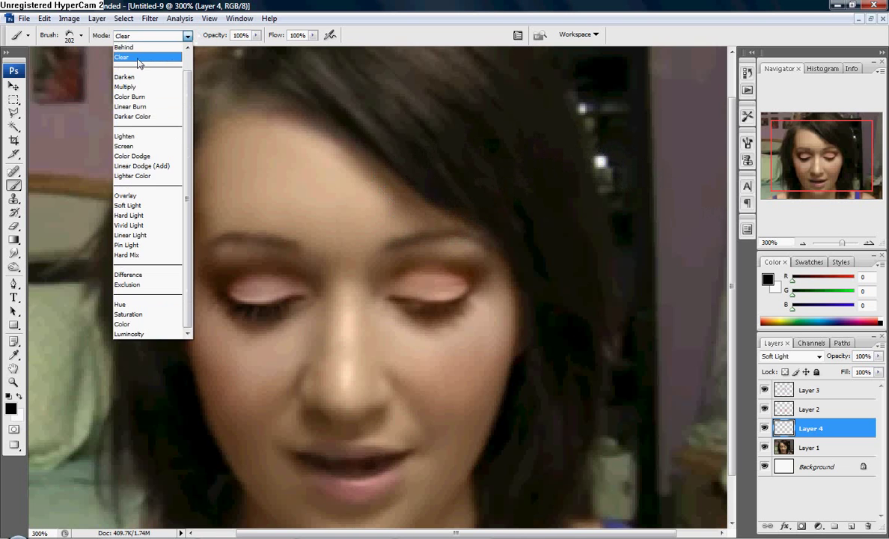
{"action": "scroll", "coordinate": [139, 113], "scroll_direction": "up", "scroll_amount": 1}
{"action": "left_click", "coordinate": [139, 48]}
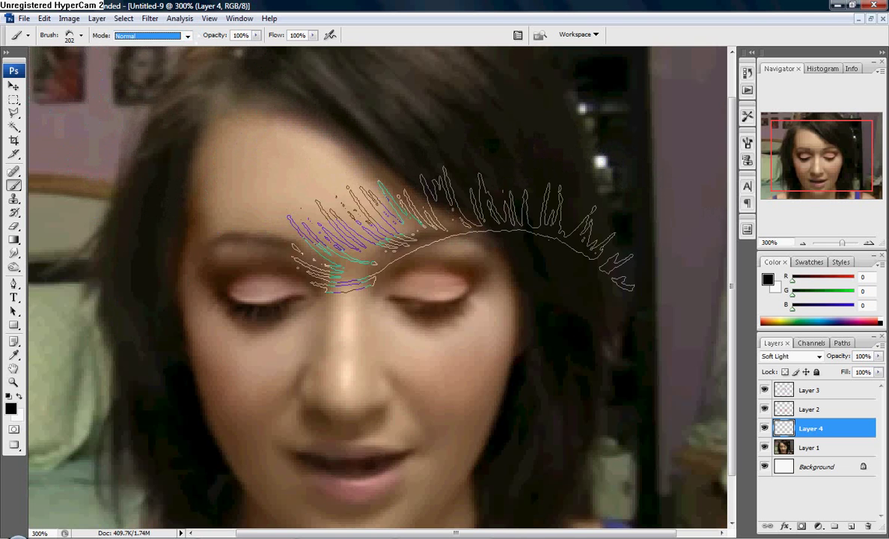
Create Layer 5 above Layer 4, undoing a trial lash stamp
{"action": "key", "text": "ctrl+shift+n"}
{"action": "key", "text": "Return"}
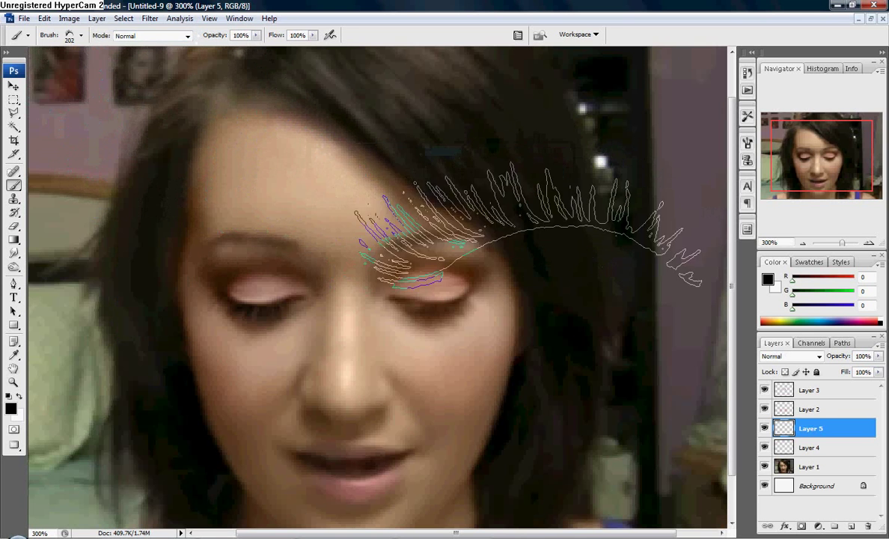
{"action": "left_click", "coordinate": [340, 196]}
{"action": "left_click", "coordinate": [44, 18]}
{"action": "mouse_move", "coordinate": [63, 235]}
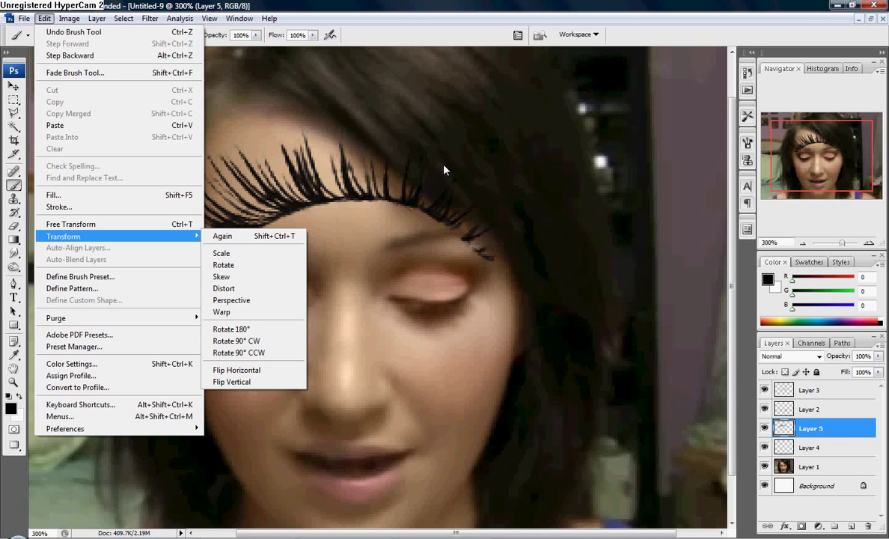
{"action": "left_click", "coordinate": [410, 152]}
{"action": "key", "text": "ctrl+z"}
{"action": "right_click", "coordinate": [528, 167]}
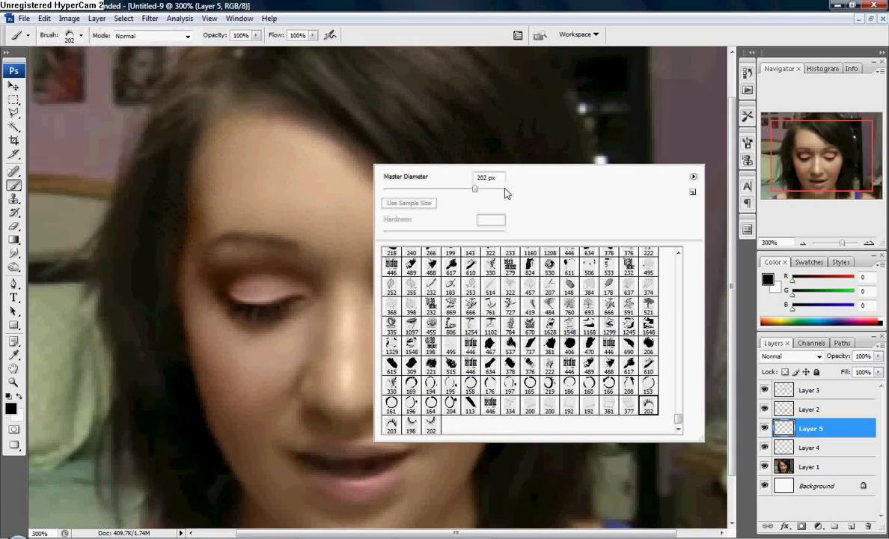
Stamp a 53 px eyelash on the forehead area of Layer 5
{"action": "double_click", "coordinate": [495, 177]}
{"action": "type", "text": "53"}
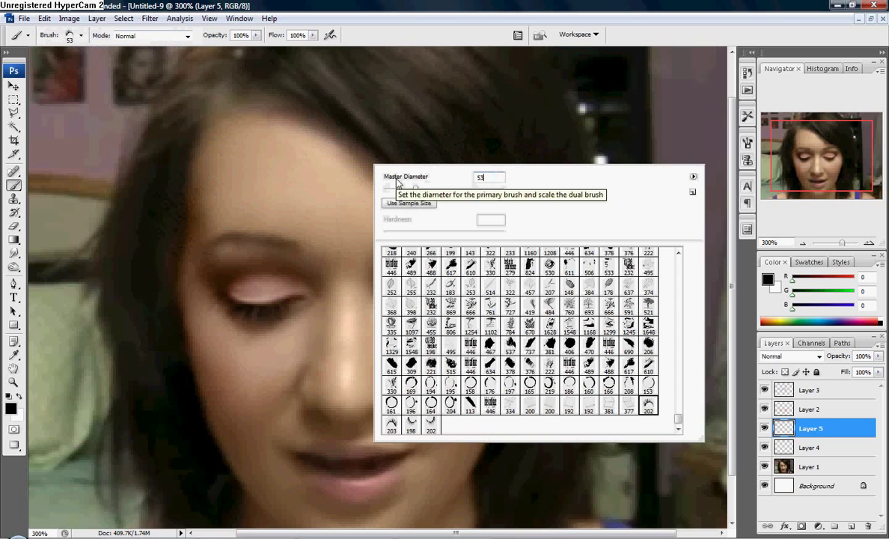
{"action": "key", "text": "Return"}
{"action": "left_click", "coordinate": [306, 201]}
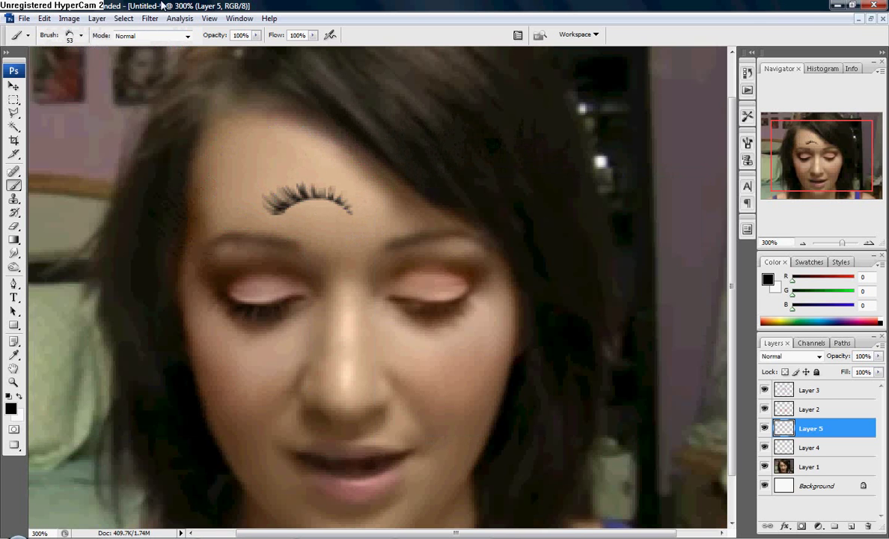
Flip the lash vertically and horizontally and move it onto the right eyelid's edge
{"action": "left_click", "coordinate": [44, 18]}
{"action": "left_click", "coordinate": [240, 383]}
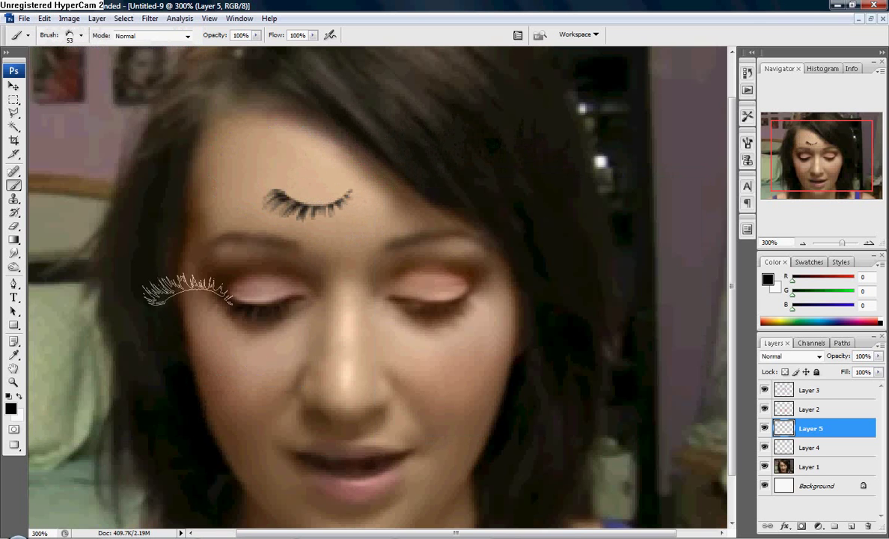
{"action": "left_click", "coordinate": [44, 18]}
{"action": "mouse_move", "coordinate": [63, 236]}
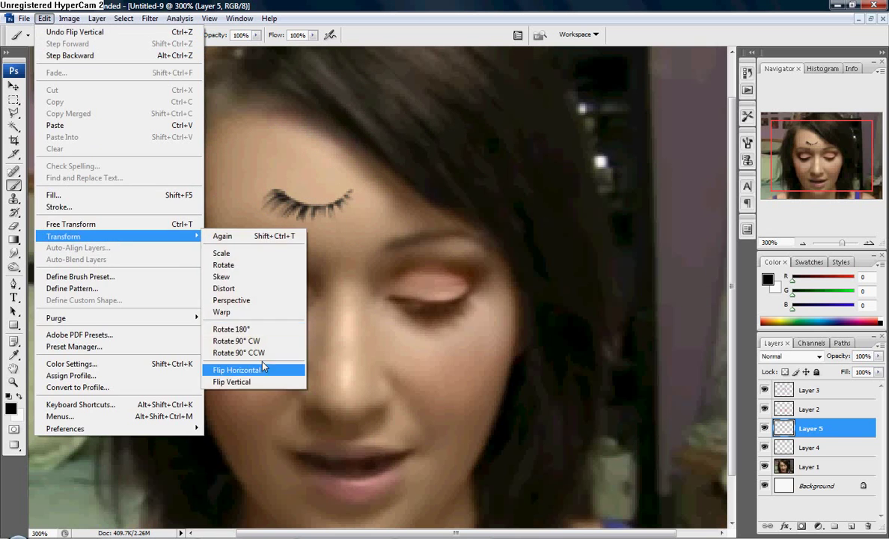
{"action": "left_click", "coordinate": [256, 369]}
{"action": "left_click_drag", "start_coordinate": [307, 198], "coordinate": [432, 305]}
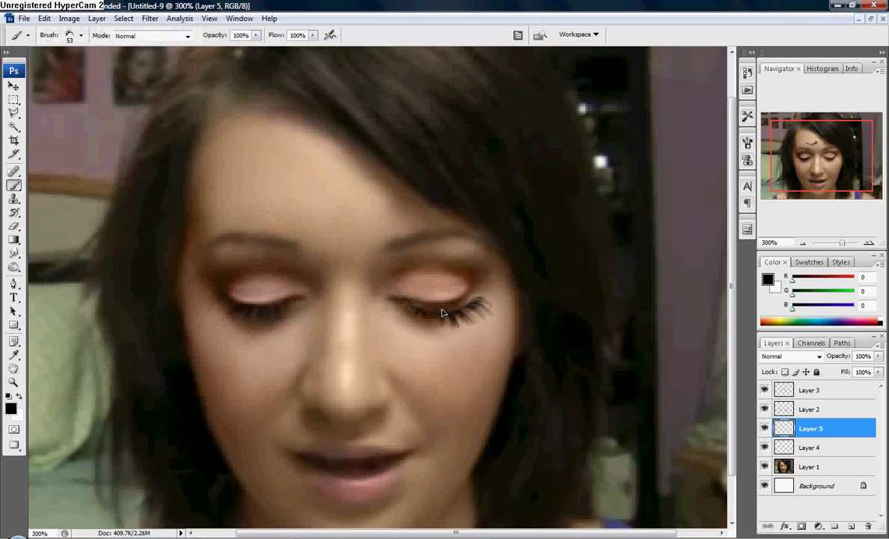
{"action": "left_click_drag", "start_coordinate": [434, 306], "coordinate": [435, 301]}
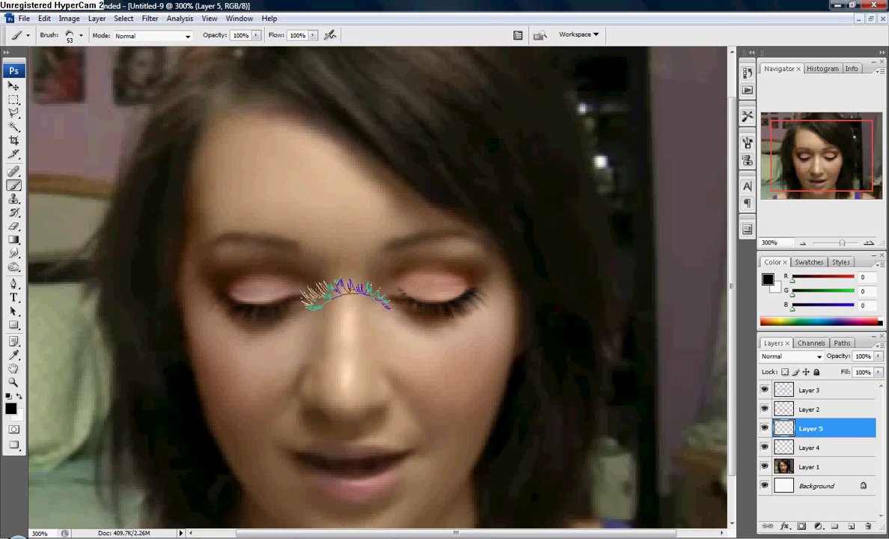
Set Layer 5's blend mode to Soft Light
{"action": "right_click", "coordinate": [303, 161]}
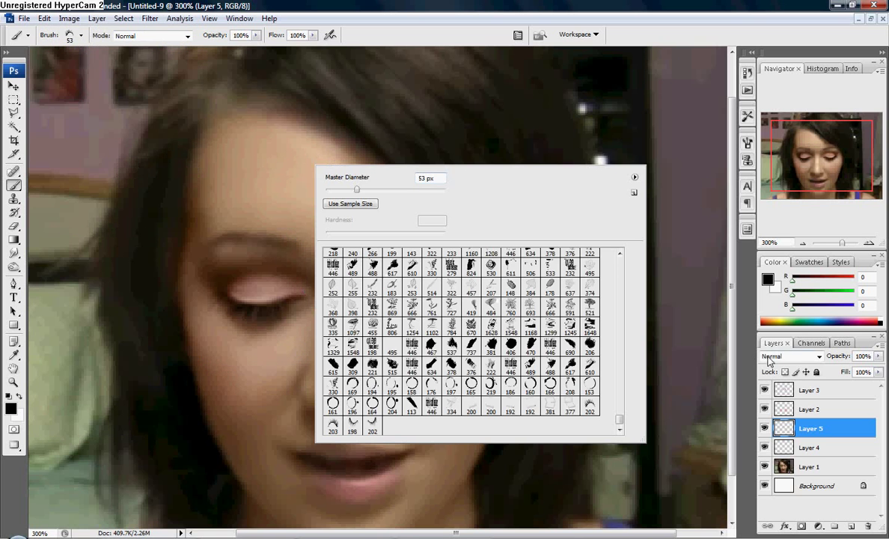
{"action": "left_click", "coordinate": [791, 356]}
{"action": "left_click", "coordinate": [790, 356]}
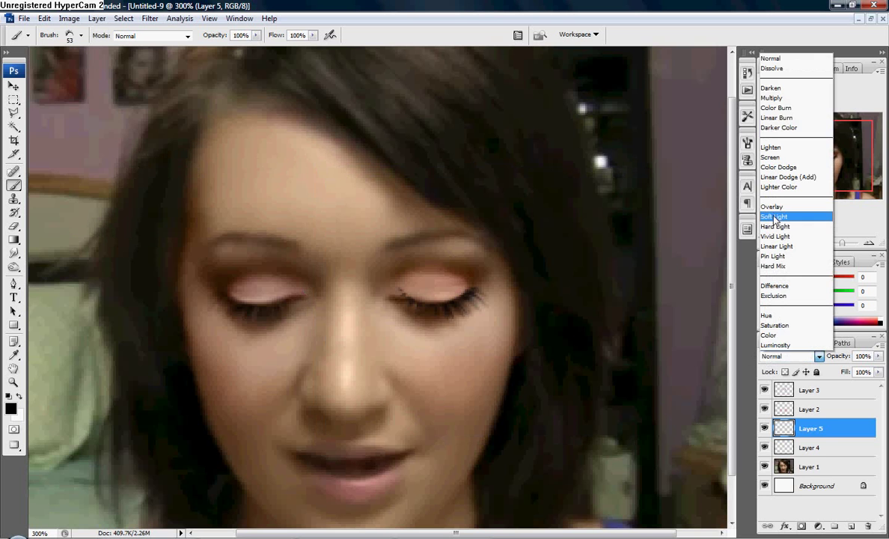
{"action": "left_click", "coordinate": [774, 216]}
Switch to a 17 px soft round brush in Clear mode
{"action": "right_click", "coordinate": [303, 124]}
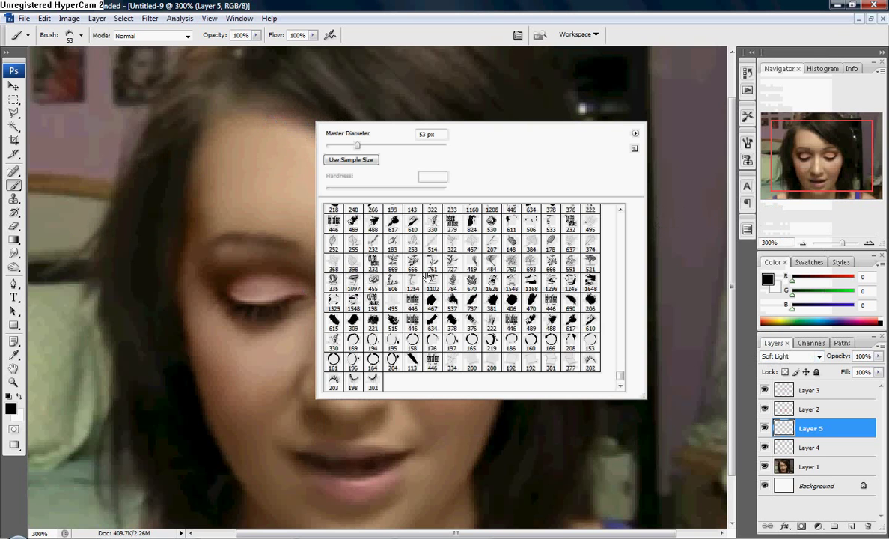
{"action": "scroll", "coordinate": [508, 302], "scroll_direction": "up", "scroll_amount": 1}
{"action": "scroll", "coordinate": [508, 302], "scroll_direction": "up", "scroll_amount": 1}
{"action": "scroll", "coordinate": [508, 302], "scroll_direction": "up", "scroll_amount": 1}
{"action": "scroll", "coordinate": [508, 301], "scroll_direction": "up", "scroll_amount": 1}
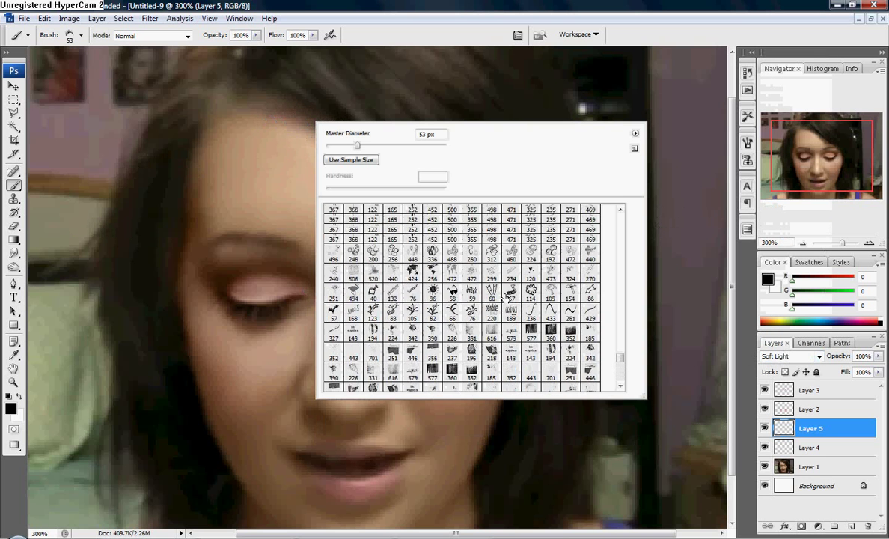
{"action": "scroll", "coordinate": [506, 297], "scroll_direction": "up", "scroll_amount": 1}
{"action": "scroll", "coordinate": [506, 299], "scroll_direction": "up", "scroll_amount": 1}
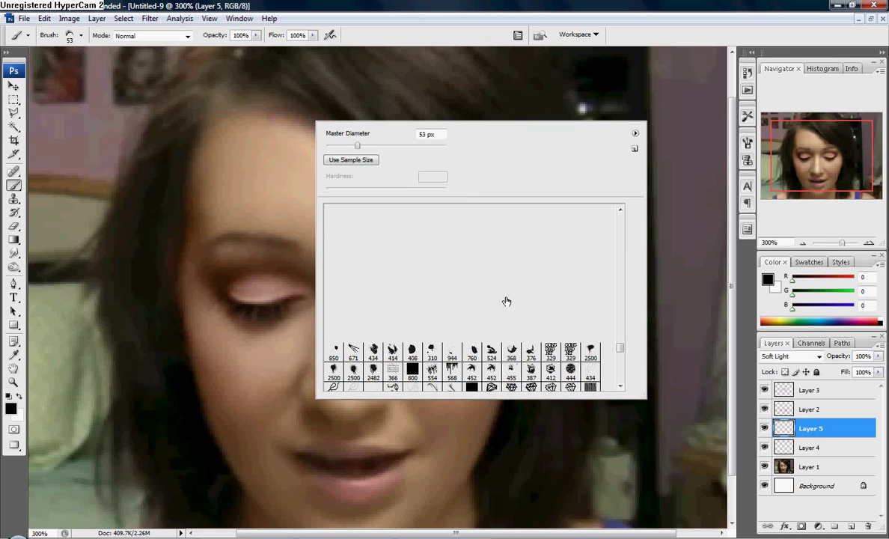
{"action": "left_click_drag", "start_coordinate": [619, 349], "coordinate": [610, 319]}
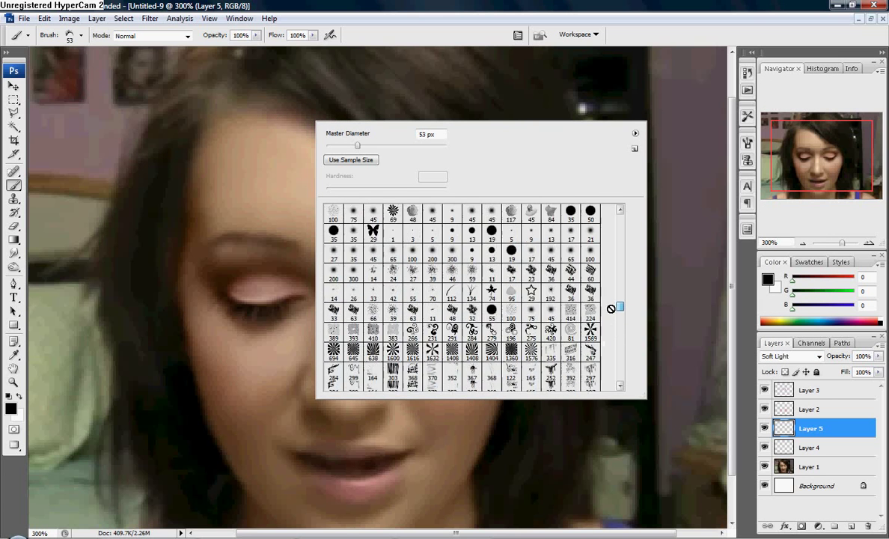
{"action": "left_click_drag", "start_coordinate": [610, 319], "coordinate": [610, 303]}
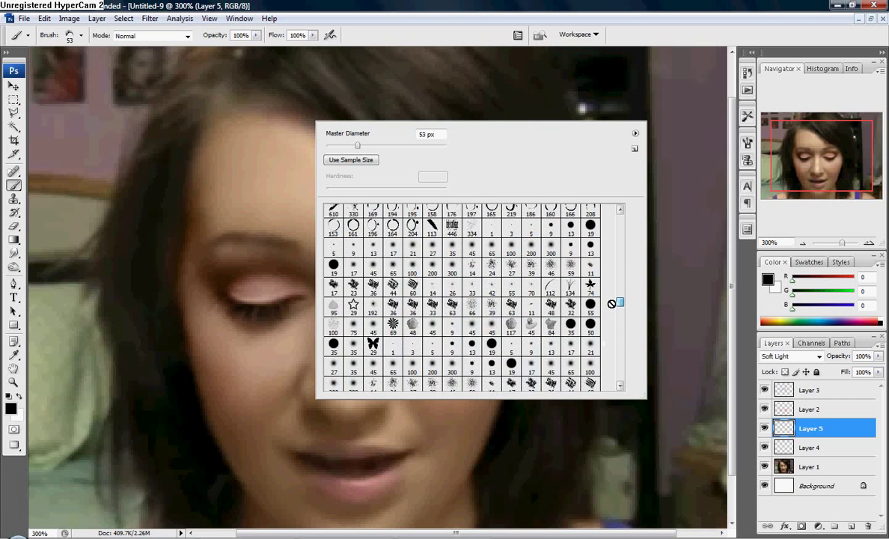
{"action": "left_click", "coordinate": [352, 267]}
{"action": "left_click", "coordinate": [243, 241]}
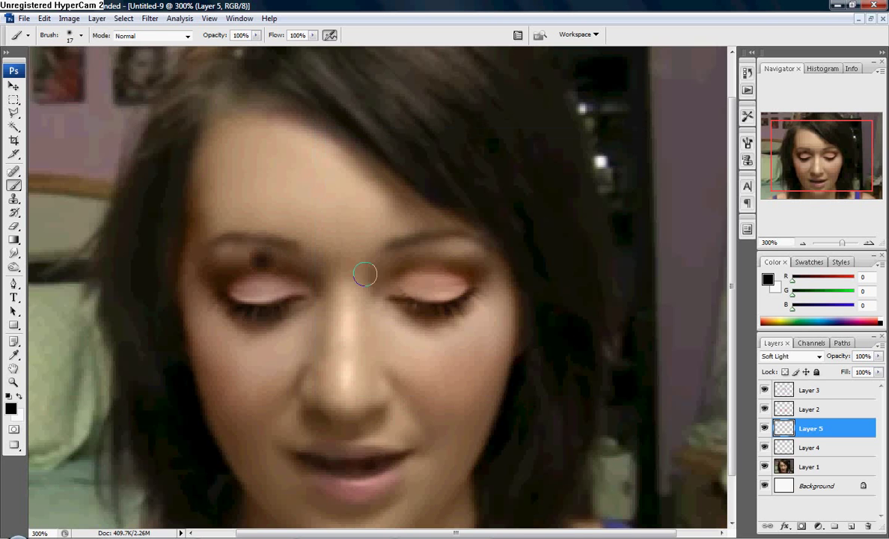
{"action": "left_click", "coordinate": [146, 38]}
{"action": "left_click", "coordinate": [127, 73]}
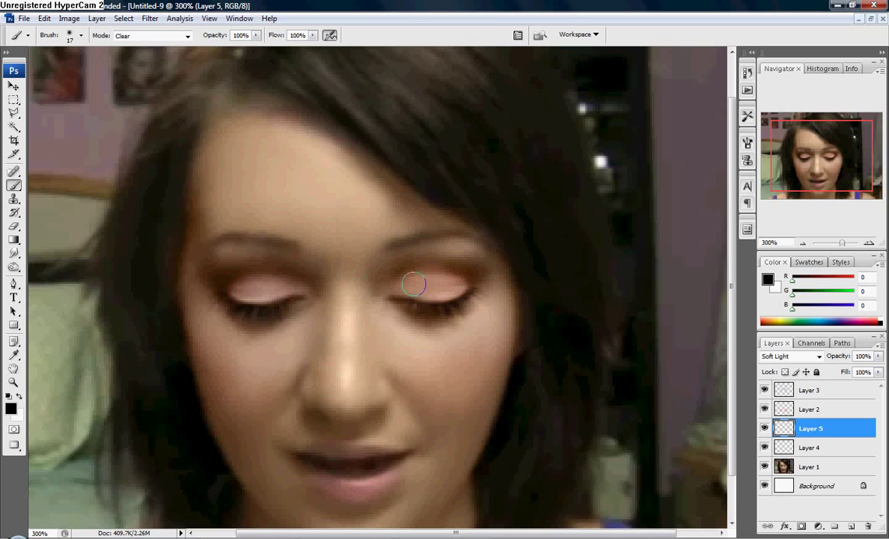
At 100% zoom with the Pen tool active, lower Layer 3's opacity to 25%
{"action": "left_click", "coordinate": [802, 243]}
{"action": "left_click", "coordinate": [802, 243]}
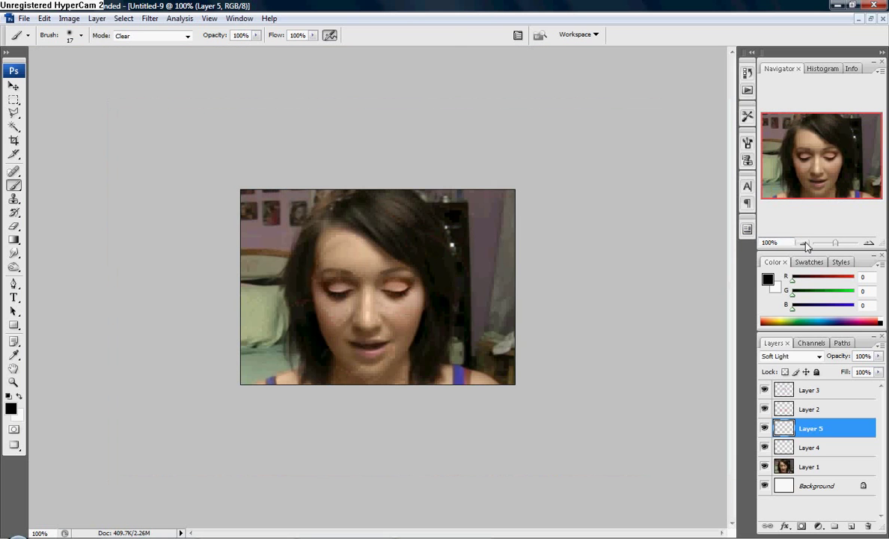
{"action": "left_click", "coordinate": [14, 99]}
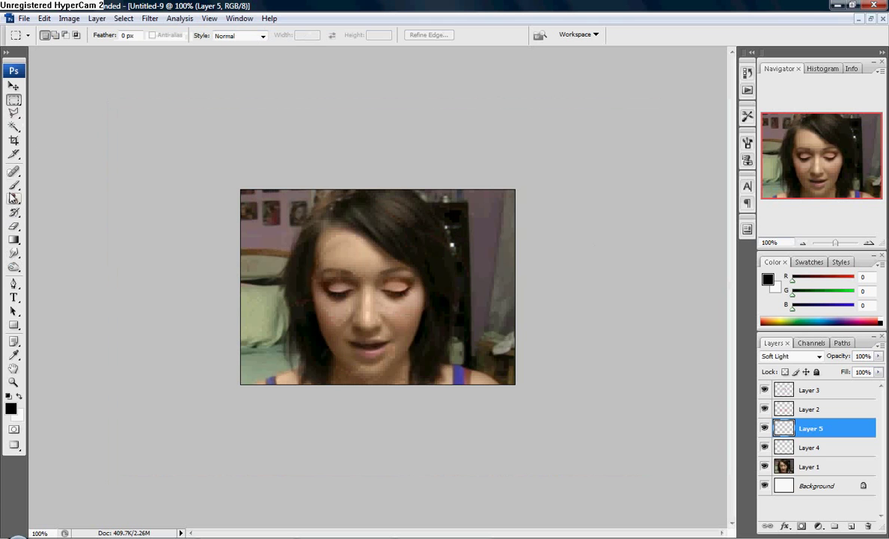
{"action": "left_click", "coordinate": [13, 282]}
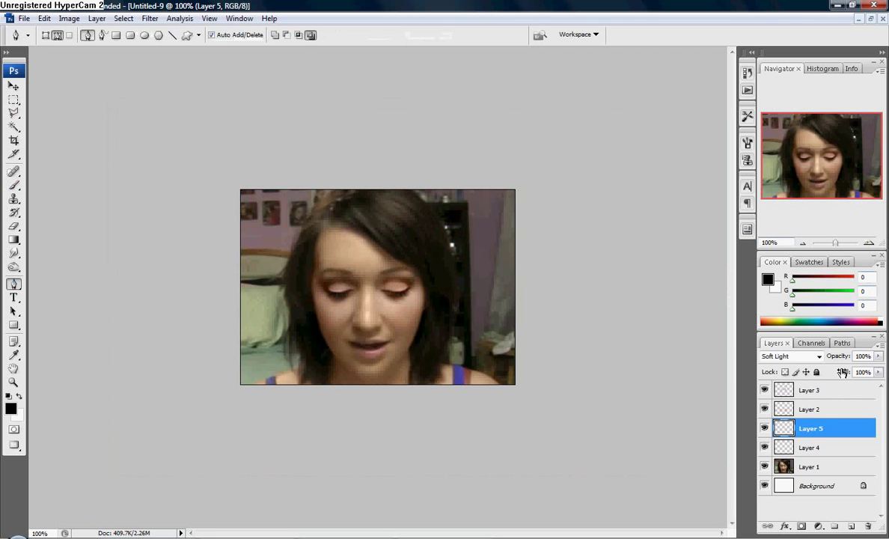
{"action": "left_click", "coordinate": [819, 391]}
{"action": "left_click", "coordinate": [879, 357]}
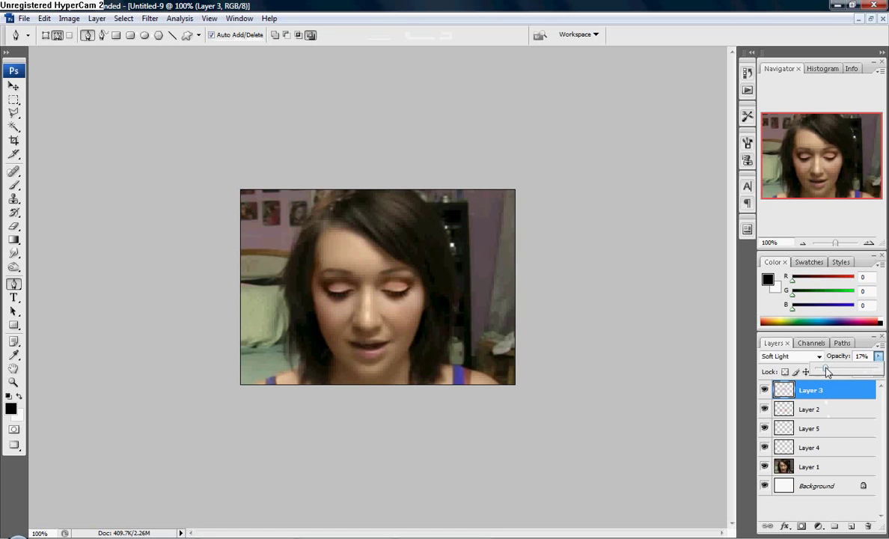
{"action": "mouse_move", "coordinate": [865, 370]}
{"action": "left_mouse_down"}
{"action": "mouse_move", "coordinate": [877, 372]}
{"action": "mouse_move", "coordinate": [829, 373]}
{"action": "left_mouse_up"}
Zoom to 400% on the mouth and place Pen anchors outlining the upper and lower lips
{"action": "left_click", "coordinate": [872, 250]}
{"action": "left_click", "coordinate": [868, 242]}
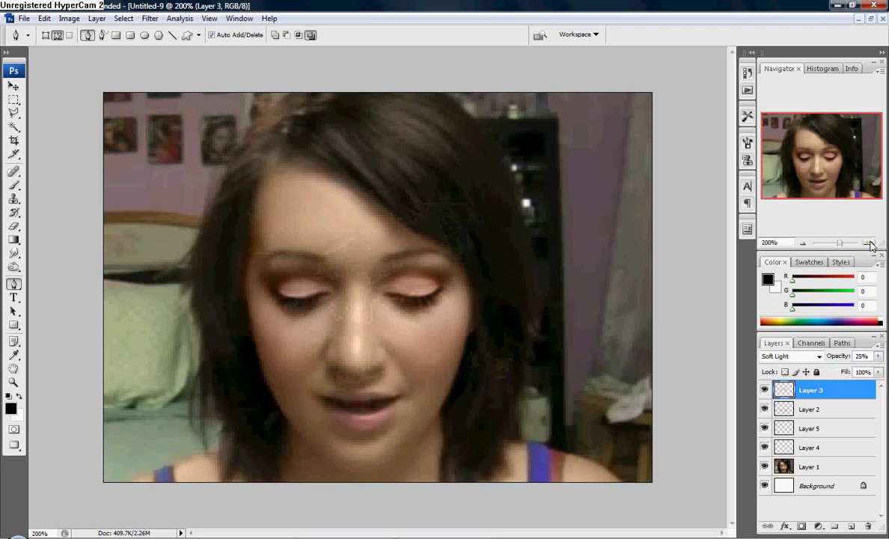
{"action": "left_click", "coordinate": [868, 242]}
{"action": "left_click", "coordinate": [868, 242]}
{"action": "scroll", "coordinate": [307, 419], "scroll_direction": "down", "scroll_amount": 2}
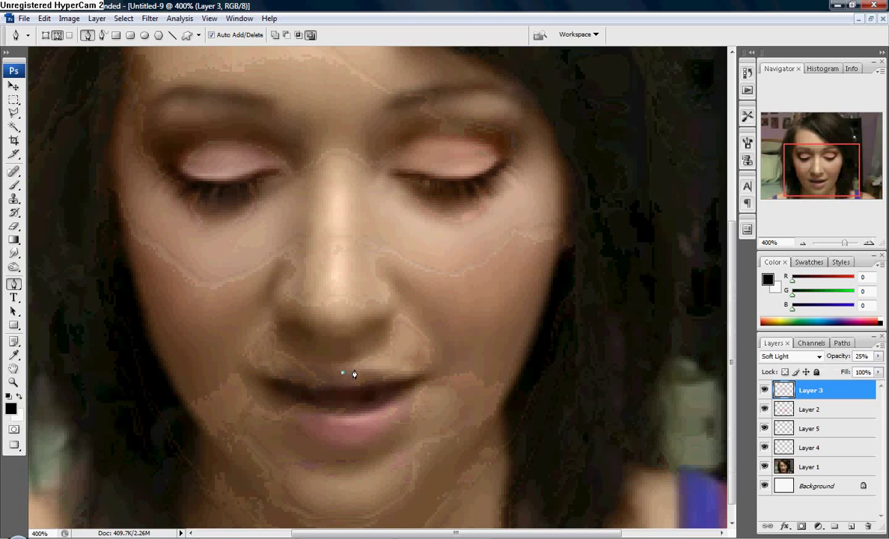
{"action": "left_click", "coordinate": [410, 380]}
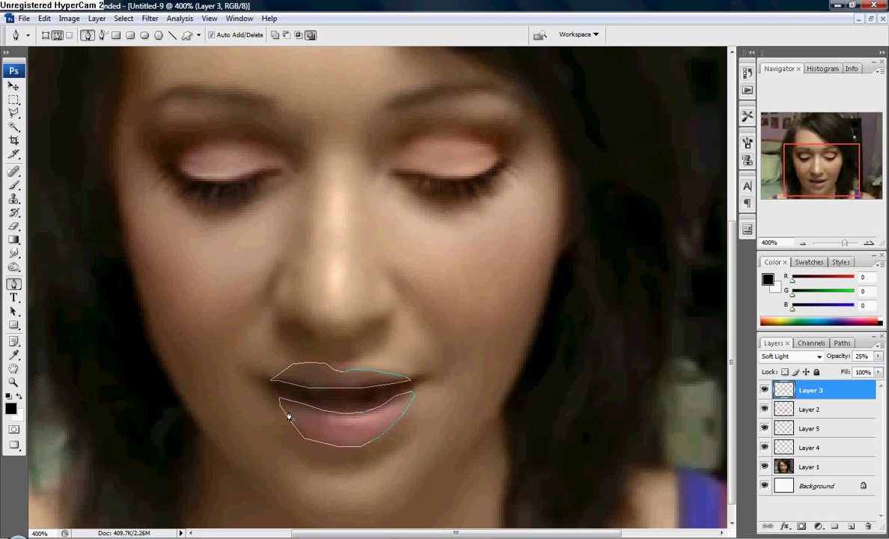
Load the lip path as a selection and set the brush to Hue mode
{"action": "right_click", "coordinate": [321, 402]}
{"action": "left_click", "coordinate": [370, 444]}
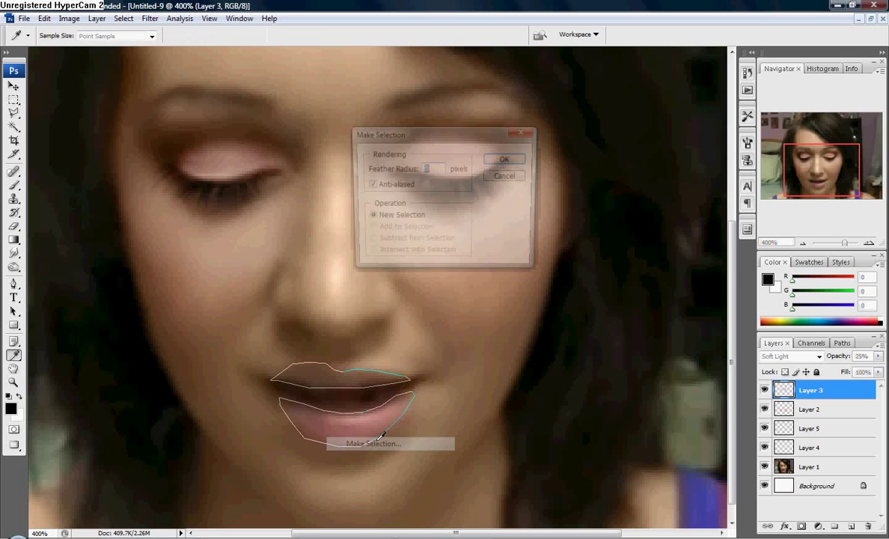
{"action": "left_click", "coordinate": [507, 159]}
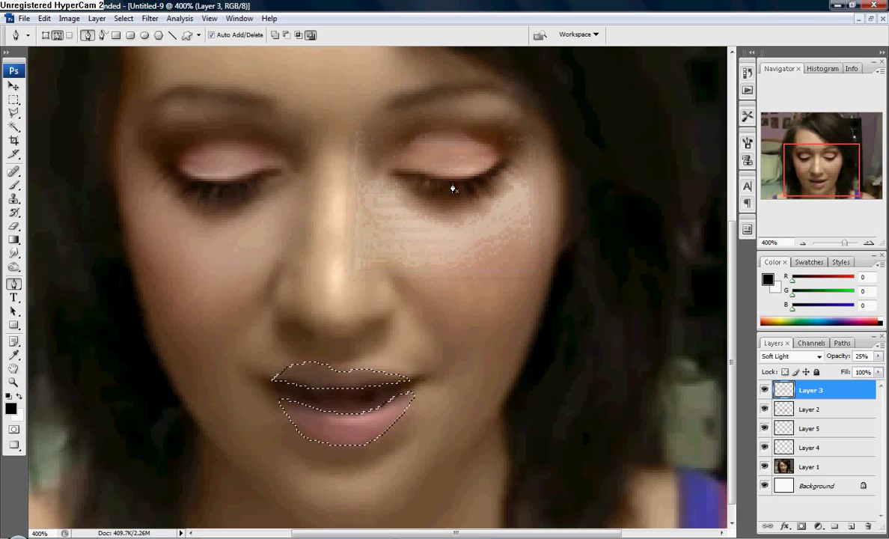
{"action": "left_click", "coordinate": [14, 185]}
{"action": "left_click", "coordinate": [146, 35]}
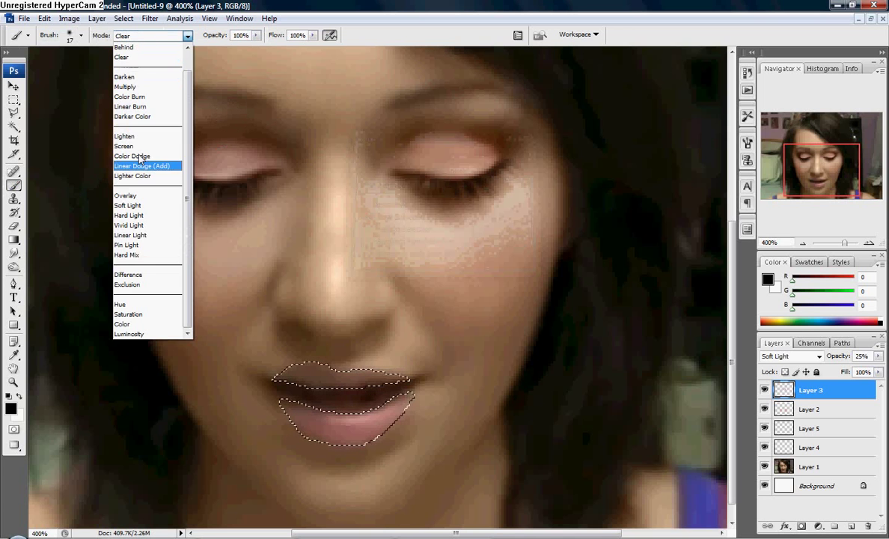
{"action": "left_click", "coordinate": [123, 304]}
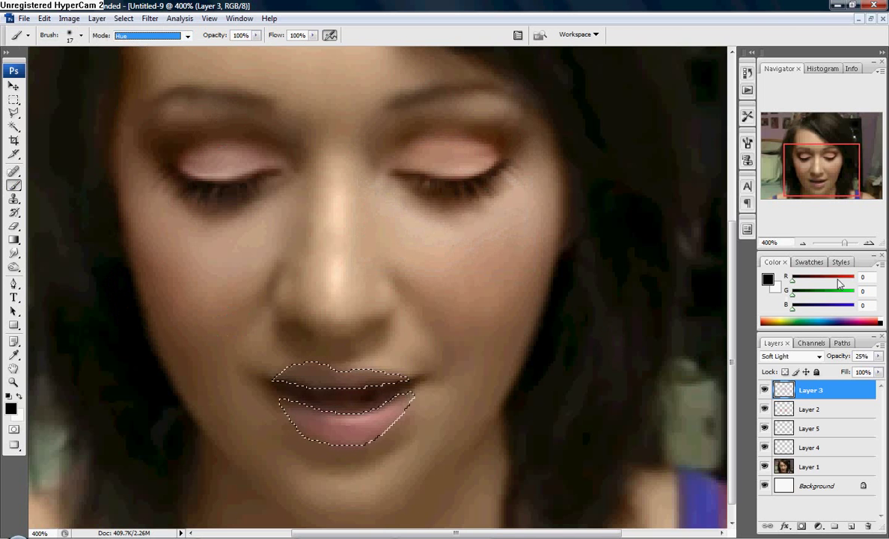
Mix a magenta paint colour, paint over the lips, and set Layer 3 opacity to 34%
{"action": "left_click_drag", "start_coordinate": [792, 281], "coordinate": [862, 280]}
{"action": "left_click_drag", "start_coordinate": [792, 305], "coordinate": [853, 306]}
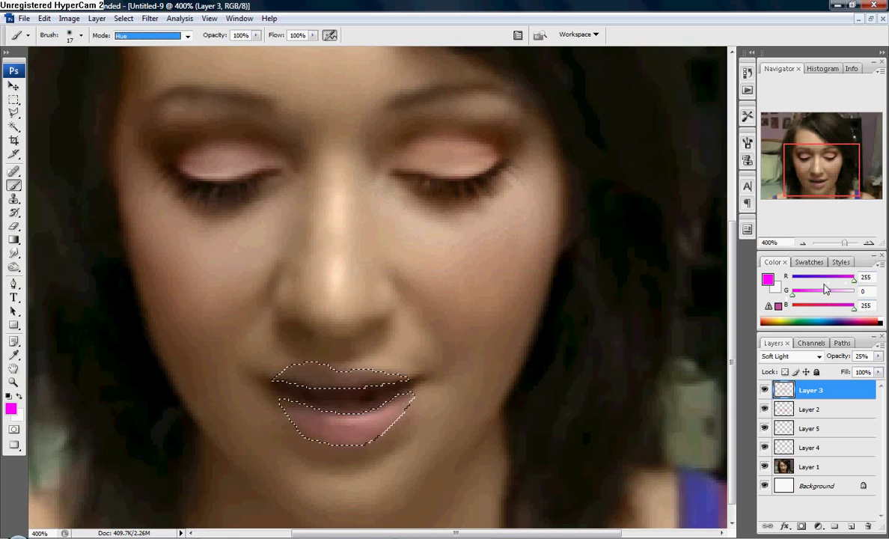
{"action": "mouse_move", "coordinate": [396, 374]}
{"action": "left_mouse_down"}
{"action": "mouse_move", "coordinate": [264, 377]}
{"action": "mouse_move", "coordinate": [422, 386]}
{"action": "left_mouse_up"}
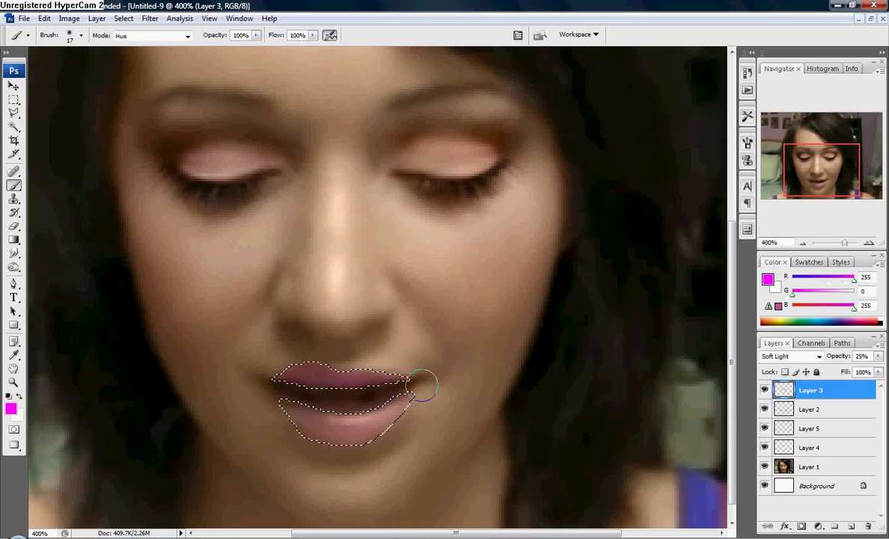
{"action": "left_click", "coordinate": [878, 356]}
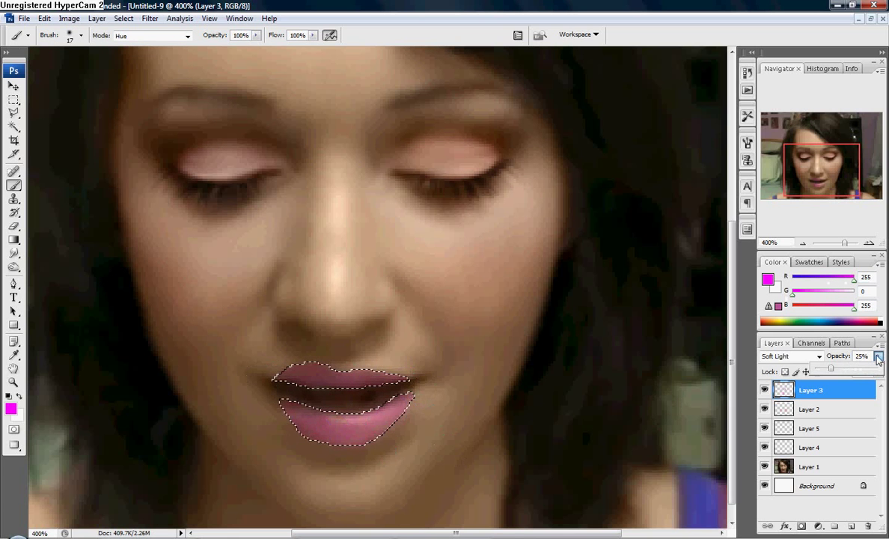
{"action": "left_click", "coordinate": [878, 358]}
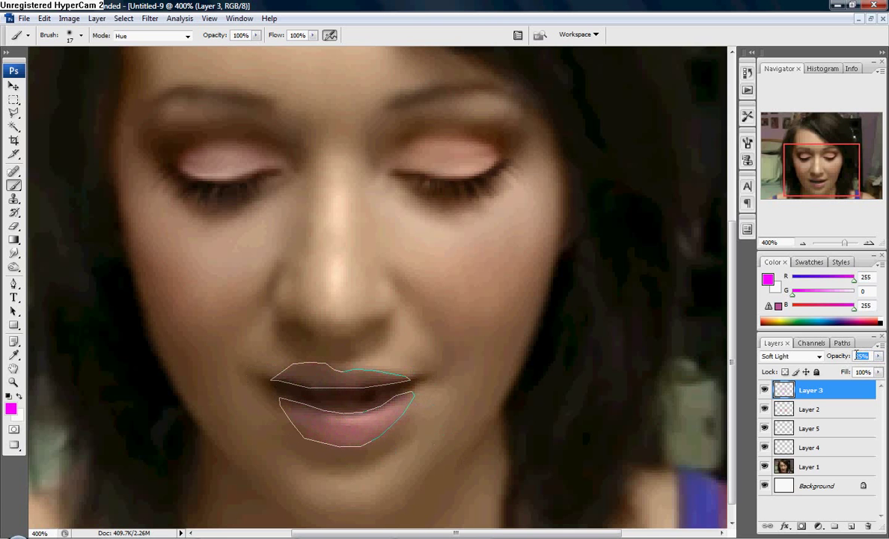
{"action": "type", "text": "34"}
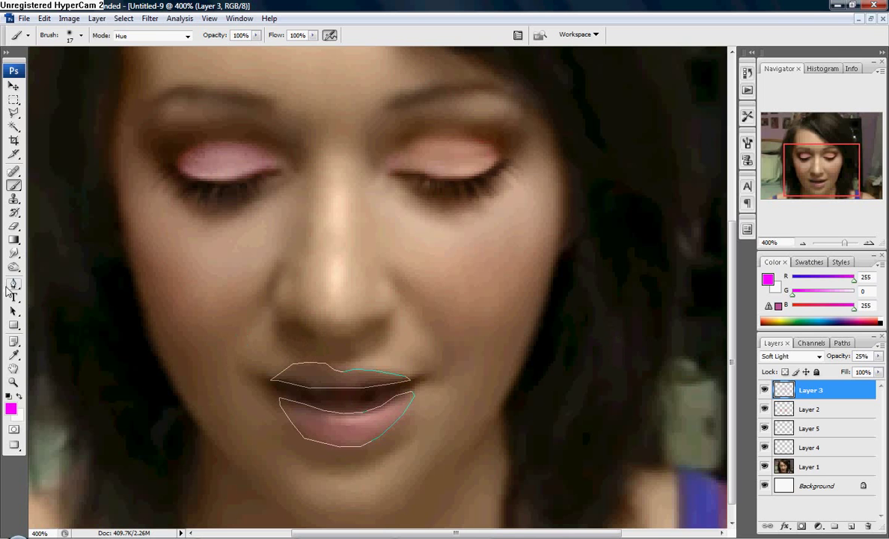
Reselect the lips from the lips path with no feathering
{"action": "left_click", "coordinate": [14, 282]}
{"action": "right_click", "coordinate": [320, 292]}
{"action": "left_click", "coordinate": [367, 348]}
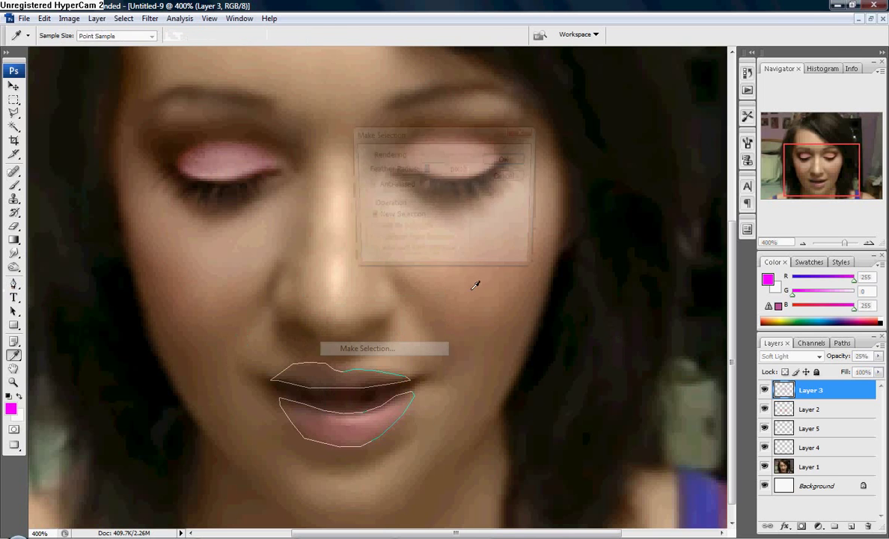
{"action": "left_click", "coordinate": [506, 158]}
Add a new Layer 6 in Soft Light mode and paint magenta over both lips
{"action": "left_click", "coordinate": [15, 186]}
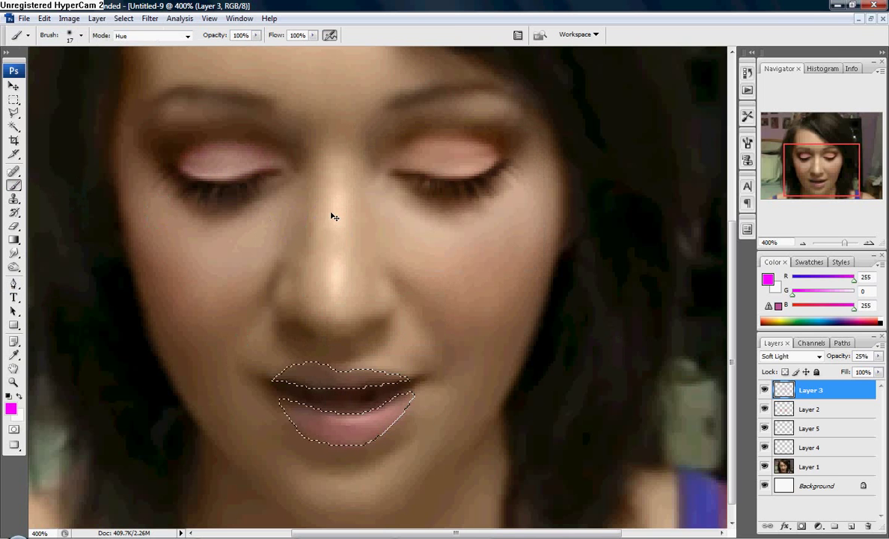
{"action": "key", "text": "ctrl+shift+n"}
{"action": "key", "text": "Return"}
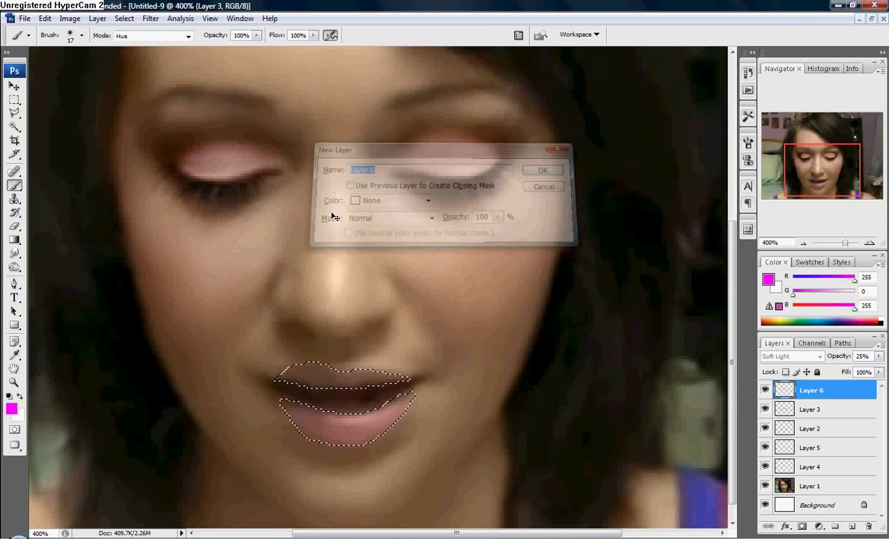
{"action": "left_click", "coordinate": [793, 356]}
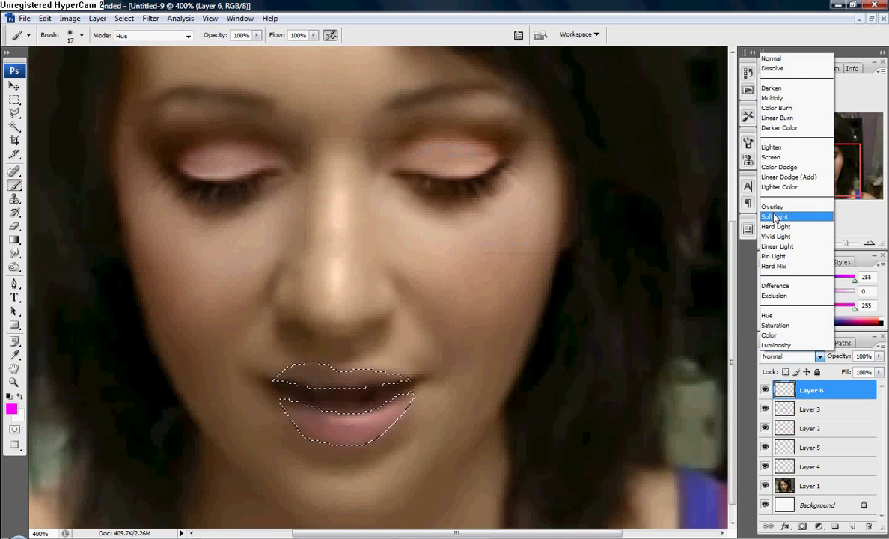
{"action": "left_click", "coordinate": [777, 220]}
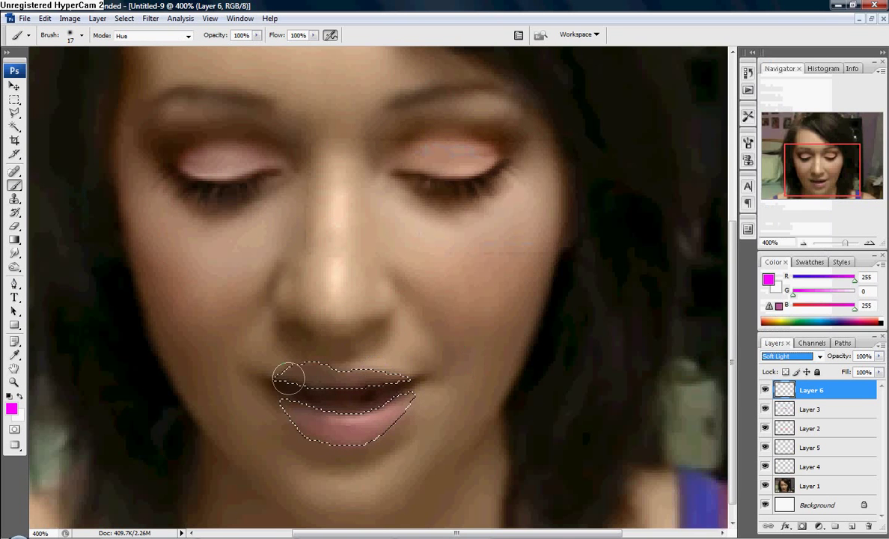
{"action": "mouse_move", "coordinate": [288, 379]}
{"action": "left_mouse_down"}
{"action": "mouse_move", "coordinate": [396, 375]}
{"action": "mouse_move", "coordinate": [314, 410]}
{"action": "mouse_move", "coordinate": [259, 390]}
{"action": "left_mouse_up"}
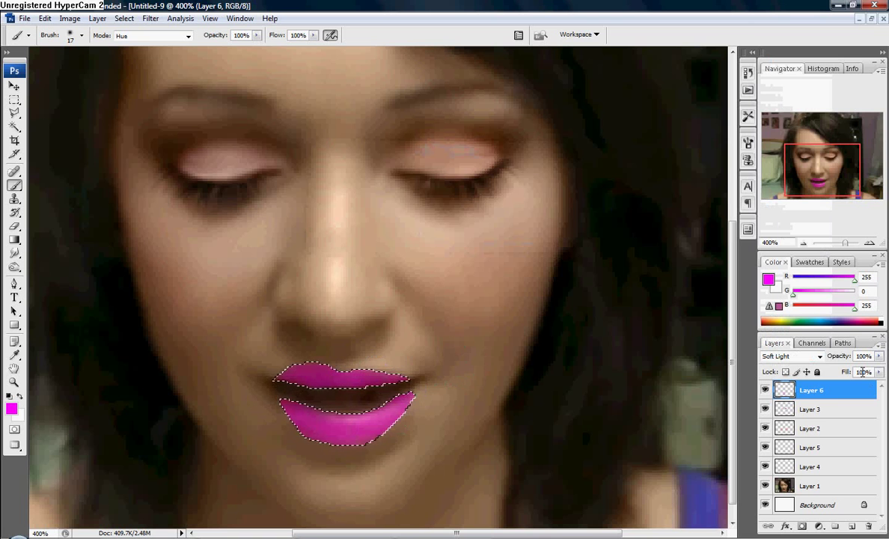
Repaint the lips in a lighter pink and drop Layer 6 opacity to 18%
{"action": "left_click", "coordinate": [879, 356]}
{"action": "mouse_move", "coordinate": [874, 372]}
{"action": "left_mouse_down"}
{"action": "mouse_move", "coordinate": [828, 374]}
{"action": "mouse_move", "coordinate": [879, 372]}
{"action": "left_mouse_up"}
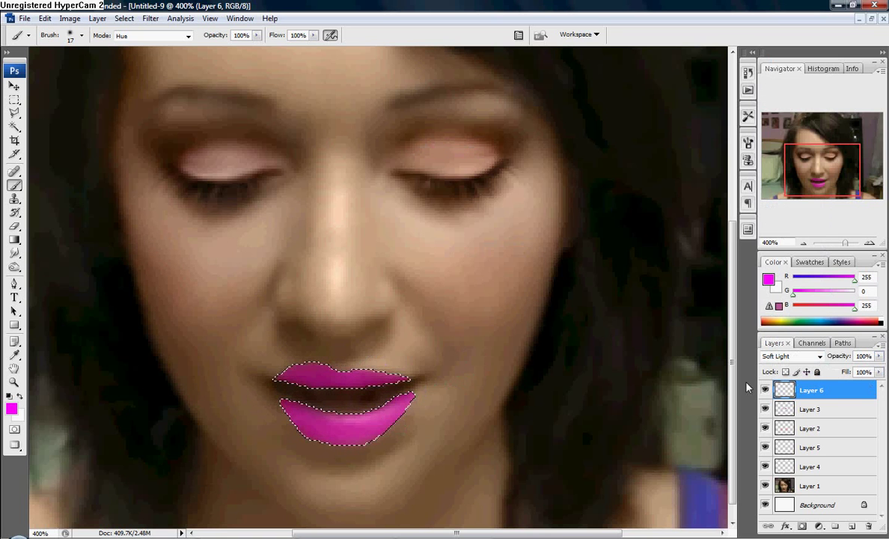
{"action": "left_click", "coordinate": [828, 292]}
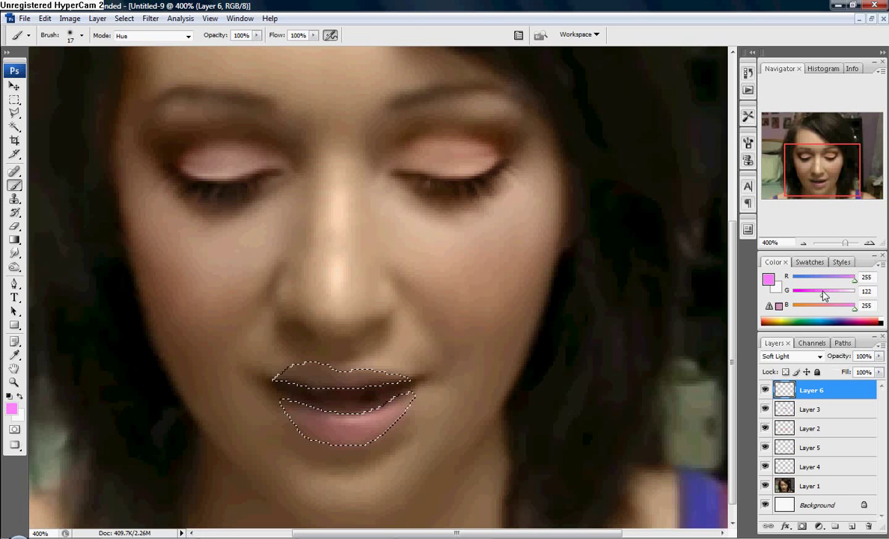
{"action": "mouse_move", "coordinate": [419, 370]}
{"action": "left_mouse_down"}
{"action": "mouse_move", "coordinate": [254, 371]}
{"action": "mouse_move", "coordinate": [329, 419]}
{"action": "mouse_move", "coordinate": [407, 396]}
{"action": "left_mouse_up"}
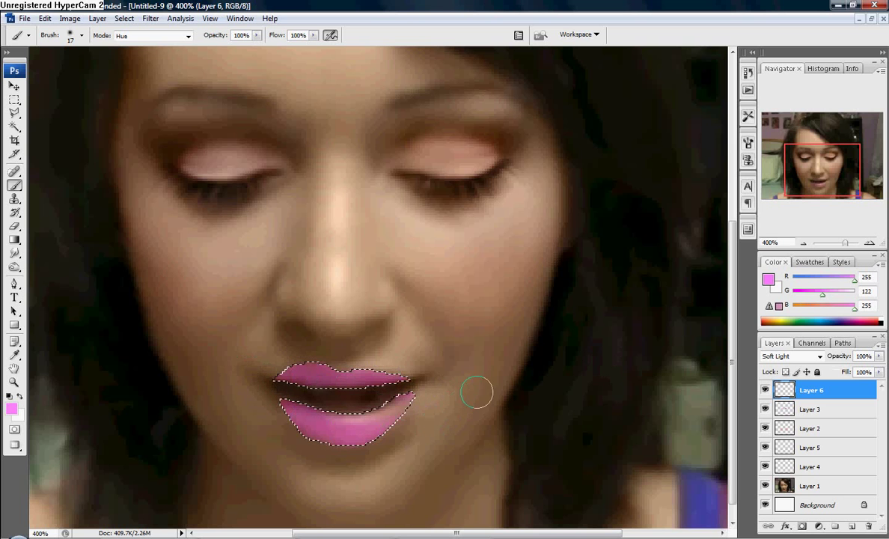
{"action": "left_click_drag", "start_coordinate": [879, 356], "coordinate": [828, 376]}
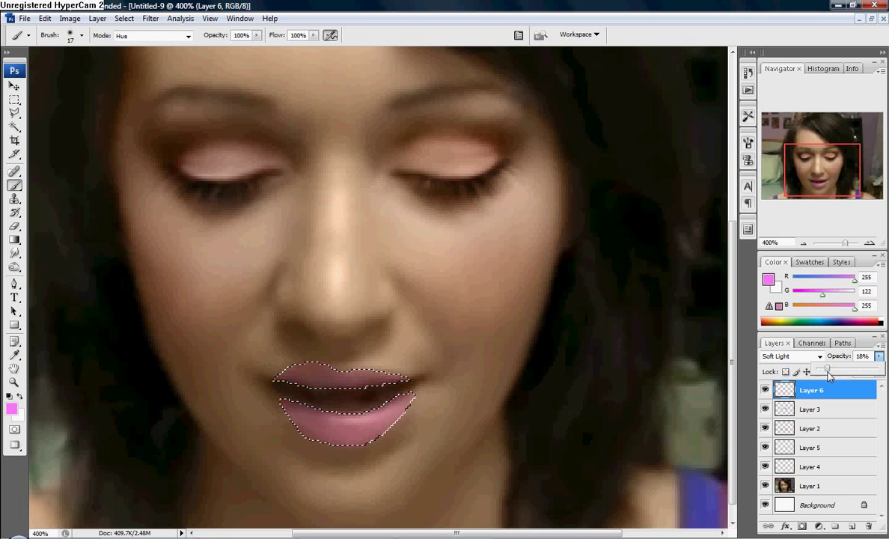
Deselect the lips, then zoom out to the whole image and back in on the face
{"action": "key", "text": "m"}
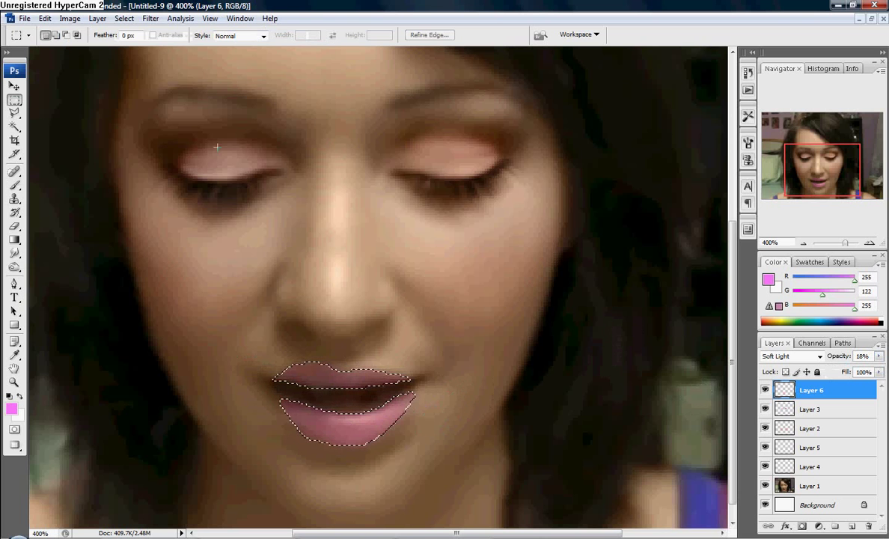
{"action": "right_click", "coordinate": [217, 146]}
{"action": "left_click", "coordinate": [224, 145]}
{"action": "left_click", "coordinate": [803, 243]}
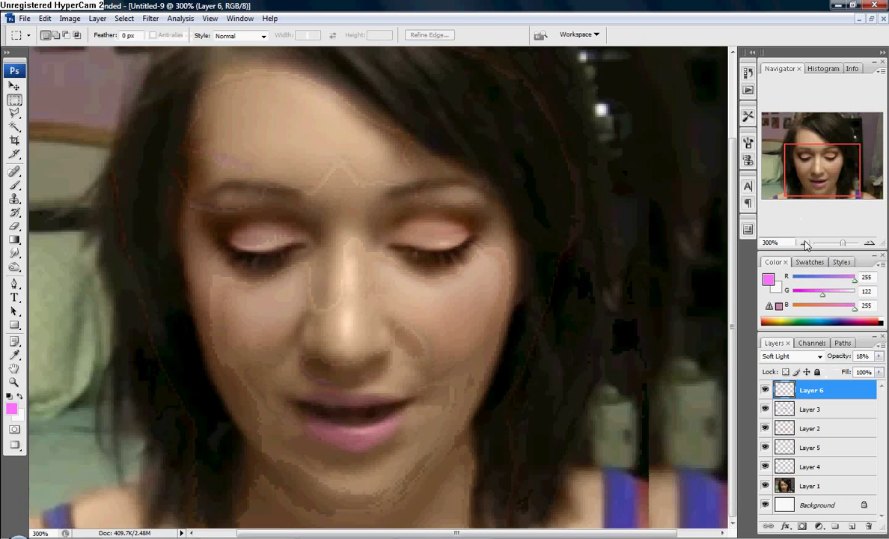
{"action": "left_click", "coordinate": [804, 244]}
{"action": "left_click", "coordinate": [803, 243]}
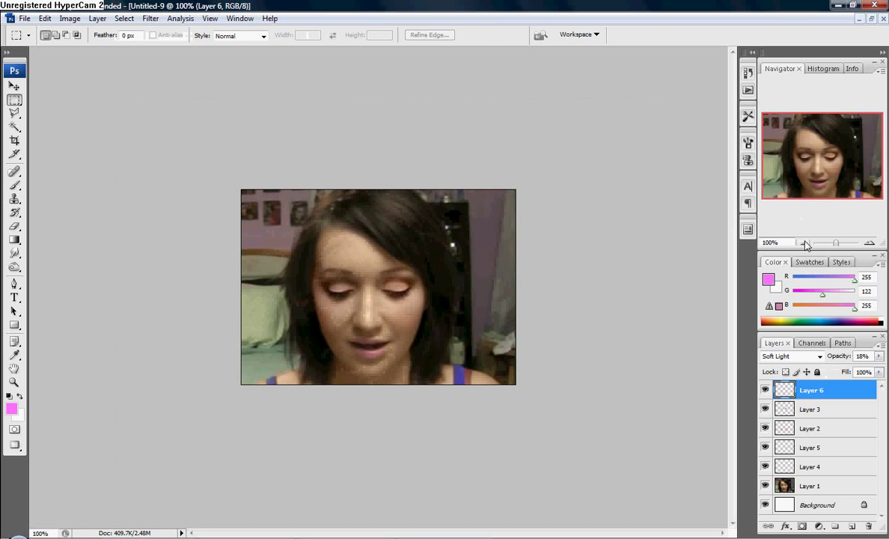
{"action": "left_click", "coordinate": [869, 243]}
{"action": "left_click", "coordinate": [868, 244]}
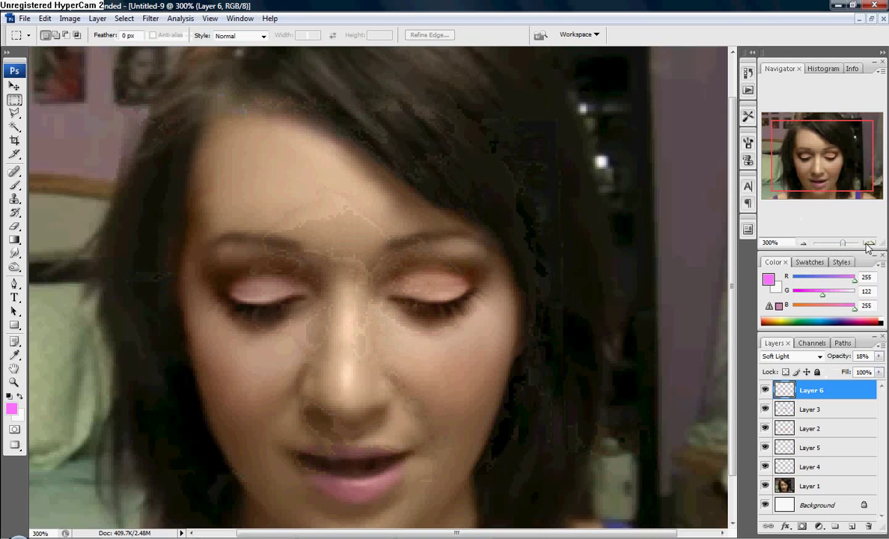
Shift Layer 6's hue by +76 with Hue/Saturation
{"action": "left_click", "coordinate": [69, 18]}
{"action": "mouse_move", "coordinate": [88, 49]}
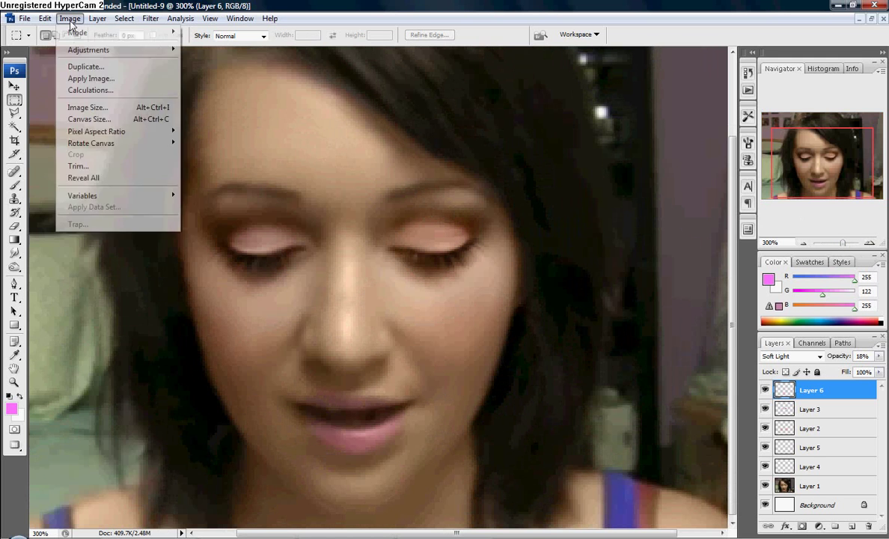
{"action": "left_click", "coordinate": [241, 150]}
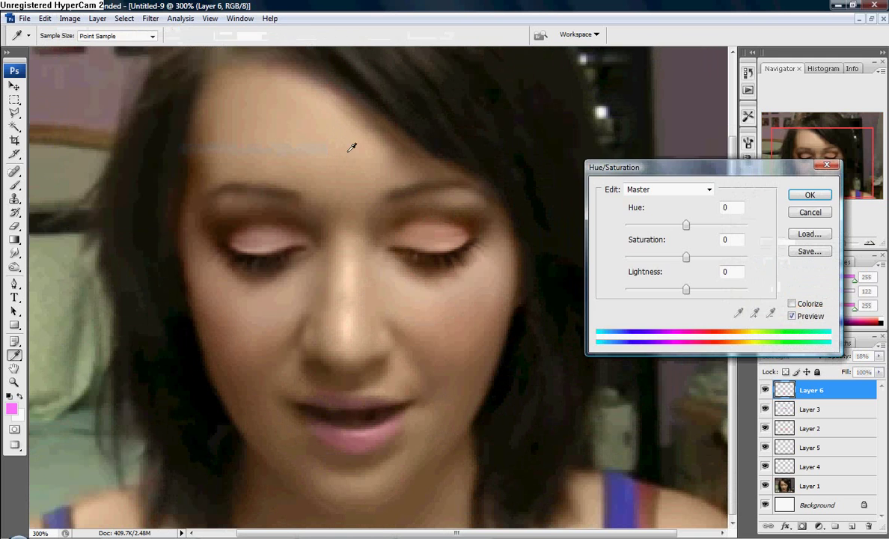
{"action": "mouse_move", "coordinate": [684, 225]}
{"action": "left_mouse_down"}
{"action": "mouse_move", "coordinate": [652, 225]}
{"action": "mouse_move", "coordinate": [723, 229]}
{"action": "left_mouse_up"}
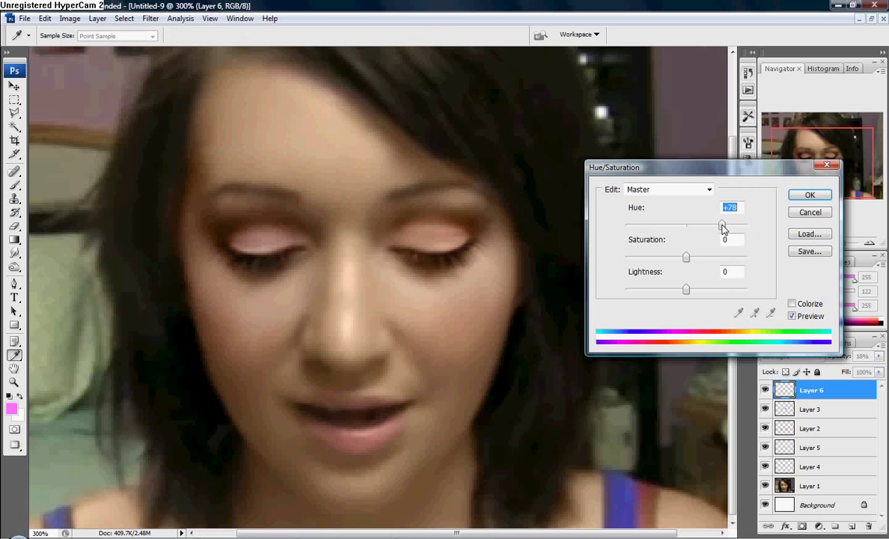
{"action": "left_click", "coordinate": [810, 196]}
{"action": "key", "text": "m"}
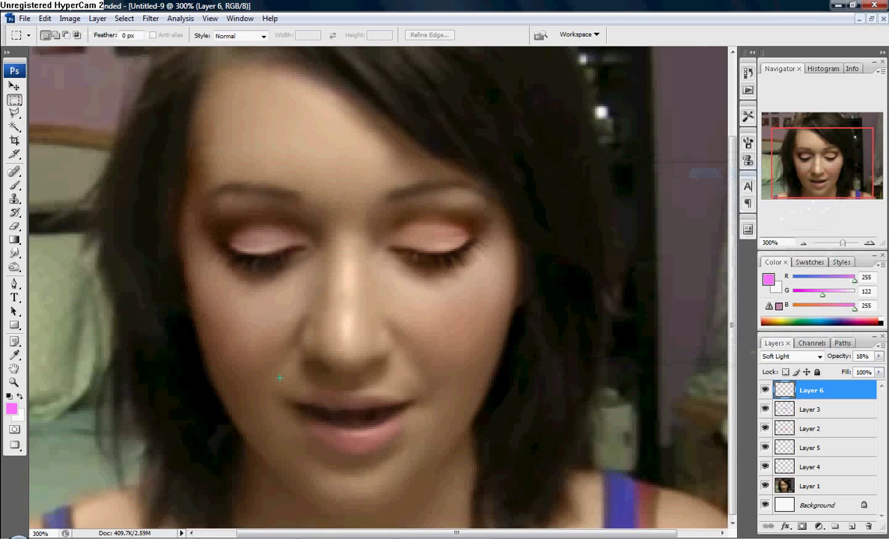
Smudge the lip colour along the lower lip and chin with a 13 px, 15% Smudge brush, then zoom out to 100%
{"action": "left_click", "coordinate": [868, 242]}
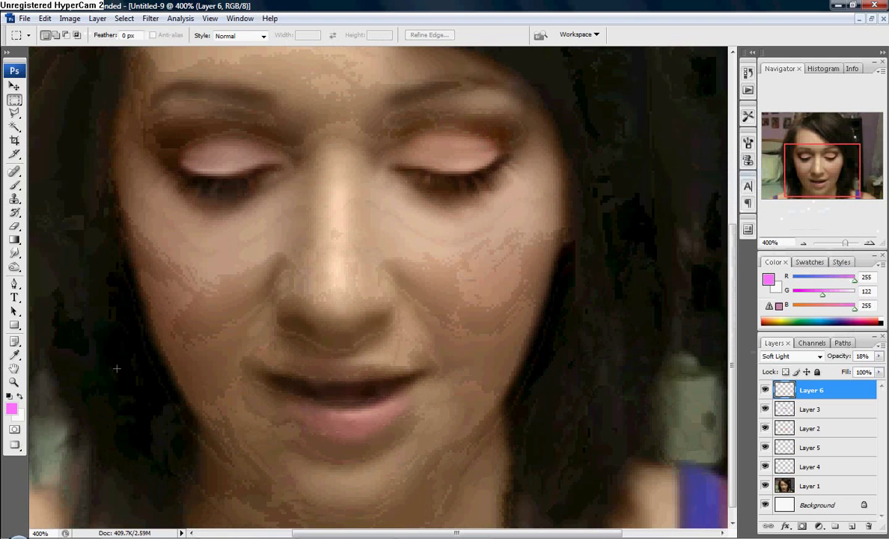
{"action": "left_click", "coordinate": [14, 184]}
{"action": "right_click", "coordinate": [274, 180]}
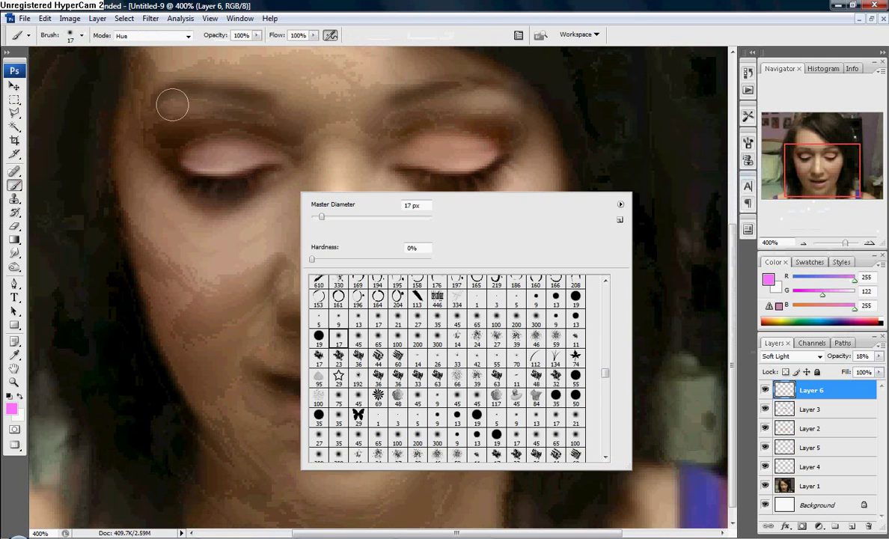
{"action": "left_click", "coordinate": [13, 254]}
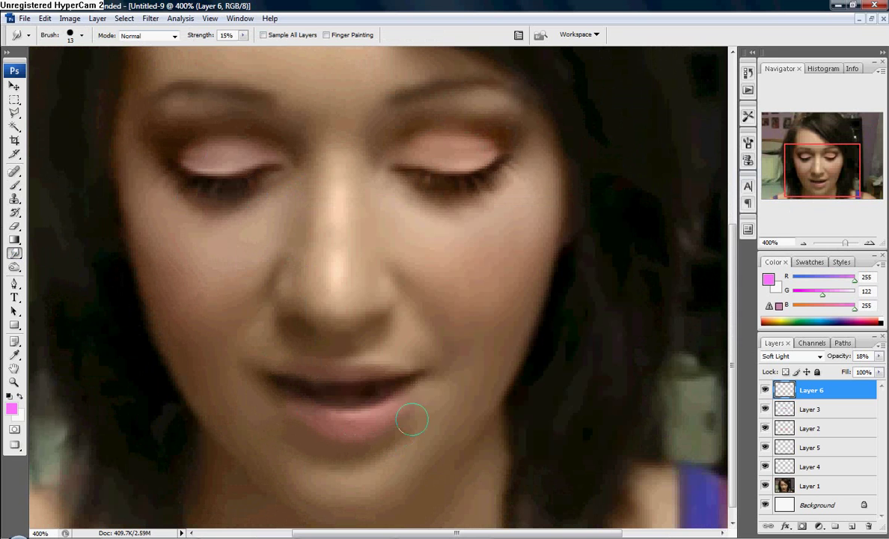
{"action": "left_click_drag", "start_coordinate": [412, 416], "coordinate": [359, 452]}
{"action": "left_click", "coordinate": [801, 244]}
{"action": "left_click", "coordinate": [801, 244]}
{"action": "left_click", "coordinate": [801, 243]}
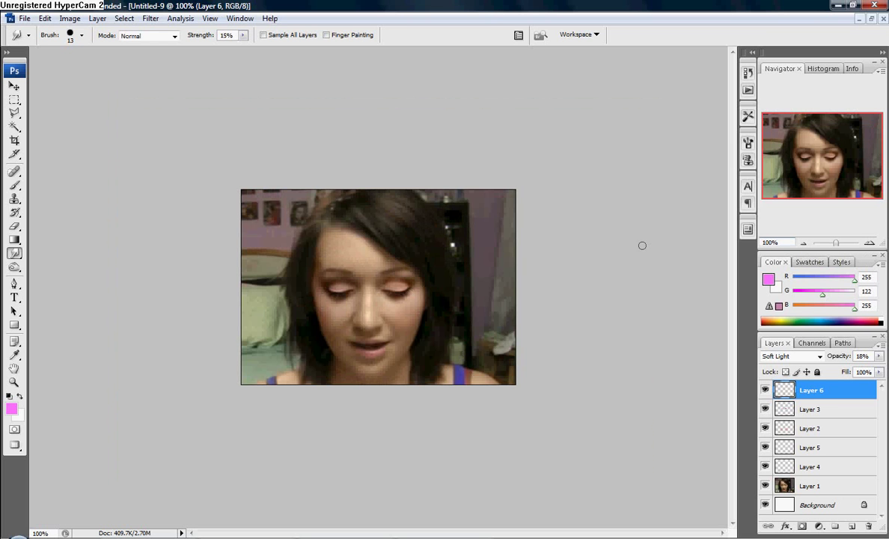
Float the edited portrait window, move it up-right and minimize the document behind it
{"action": "left_click", "coordinate": [871, 18]}
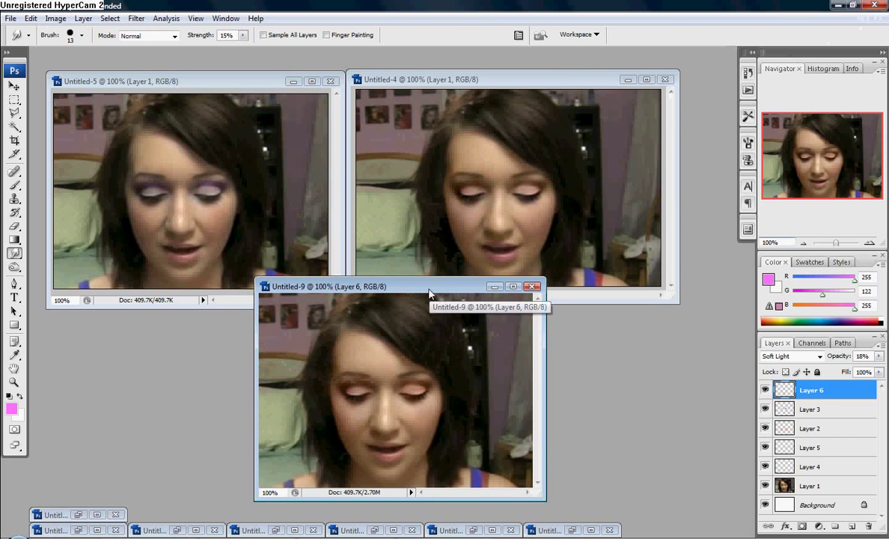
{"action": "left_click_drag", "start_coordinate": [432, 291], "coordinate": [525, 86]}
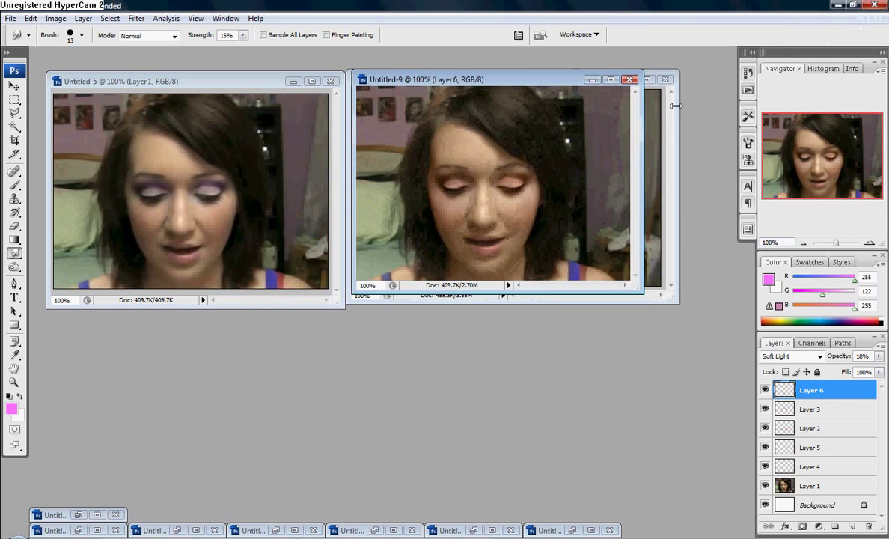
{"action": "left_click", "coordinate": [674, 106]}
{"action": "left_click", "coordinate": [629, 79]}
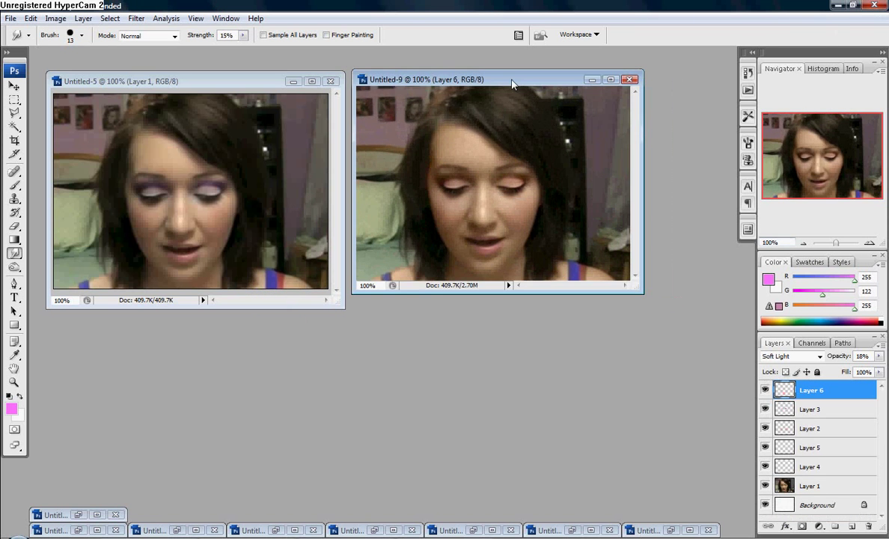
{"action": "left_click_drag", "start_coordinate": [512, 84], "coordinate": [510, 95]}
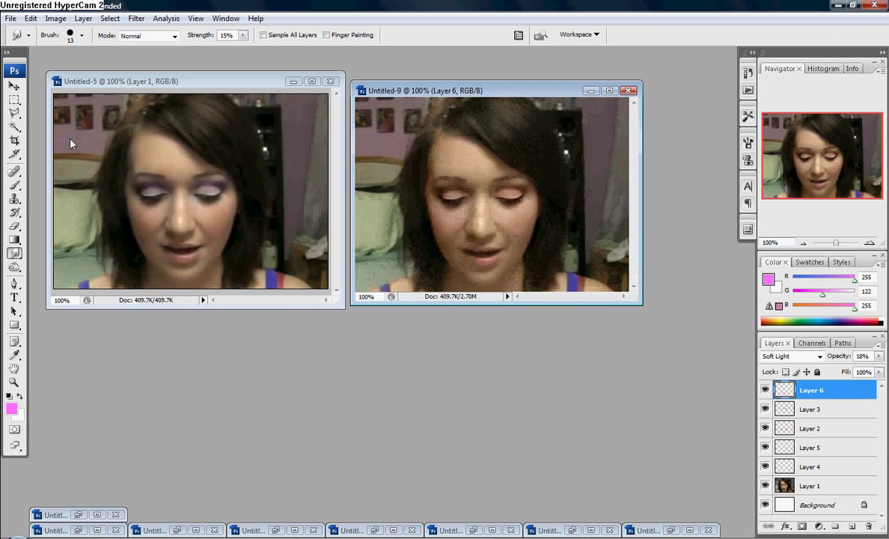
Create a new white 800 × 600 pixel document
{"action": "left_click", "coordinate": [11, 18]}
{"action": "left_click", "coordinate": [21, 30]}
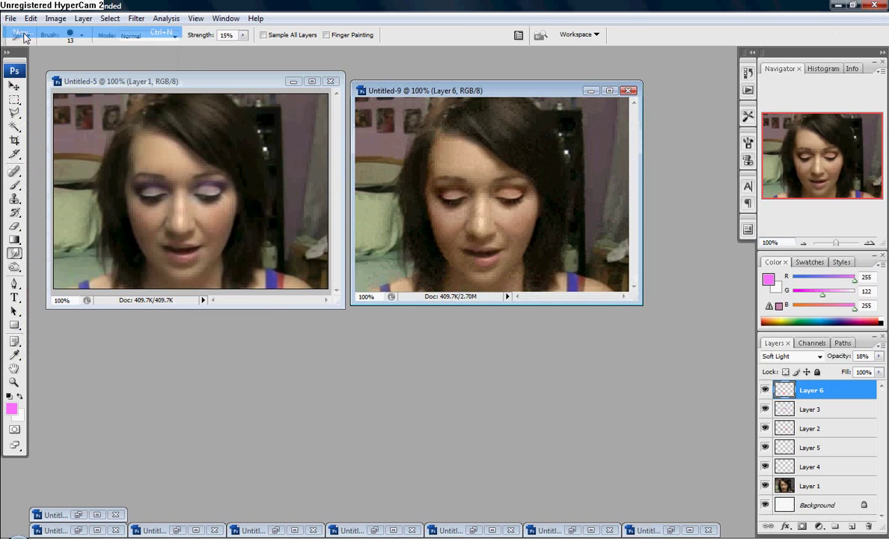
{"action": "double_click", "coordinate": [380, 188]}
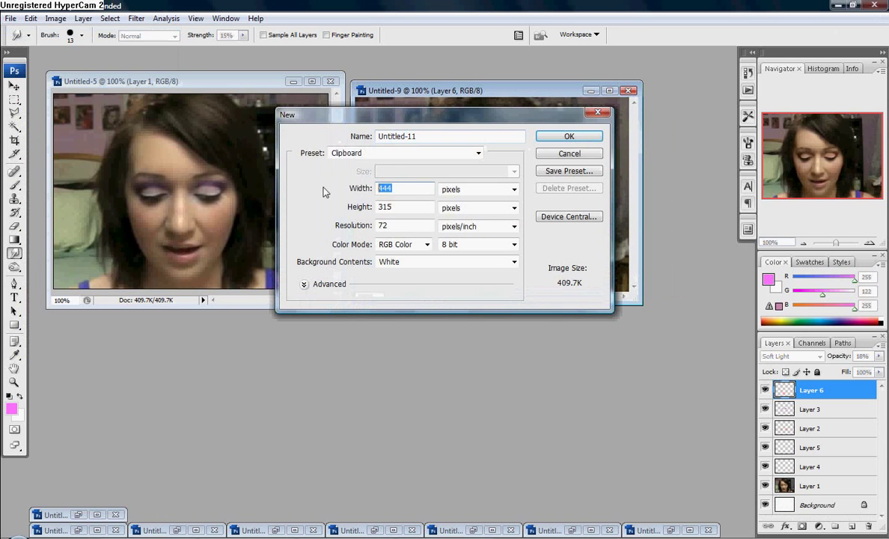
{"action": "type", "text": "800"}
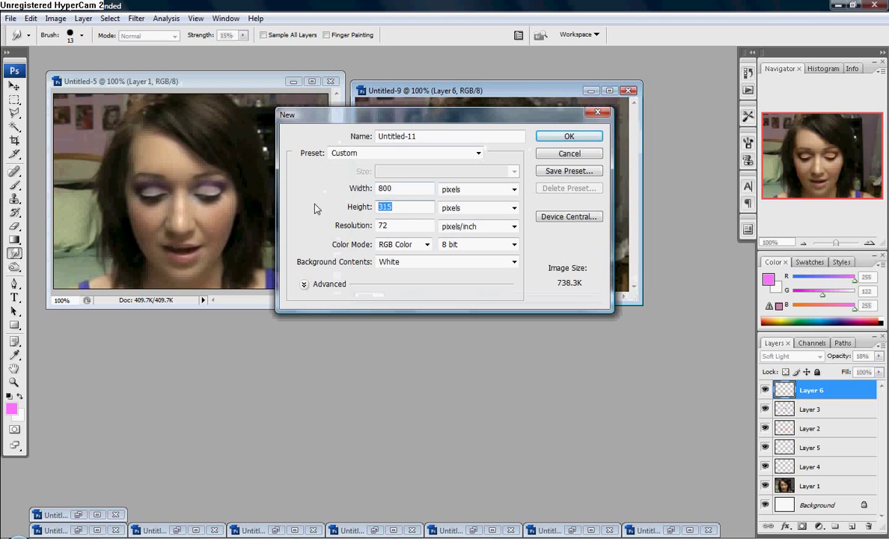
{"action": "type", "text": "600"}
{"action": "key", "text": "Return"}
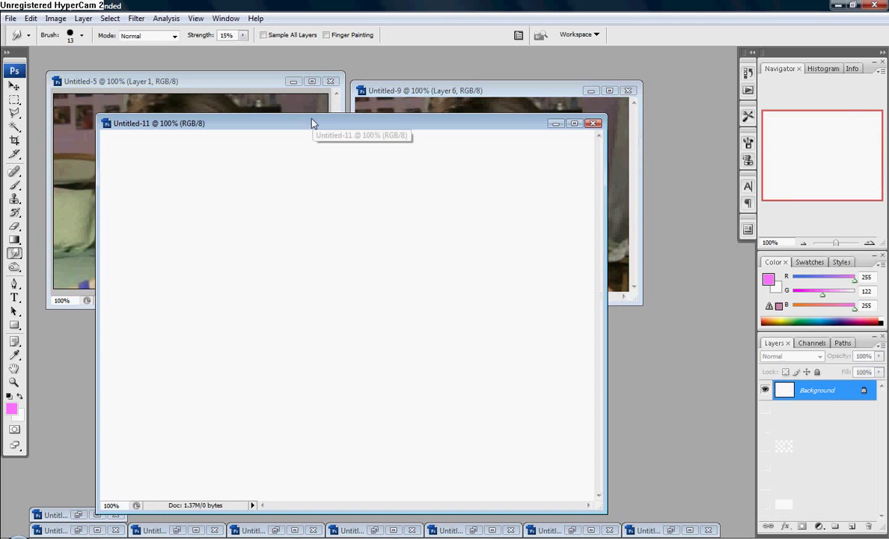
Type a large black 'all done!' heading across the top of the card
{"action": "left_click_drag", "start_coordinate": [313, 123], "coordinate": [317, 80]}
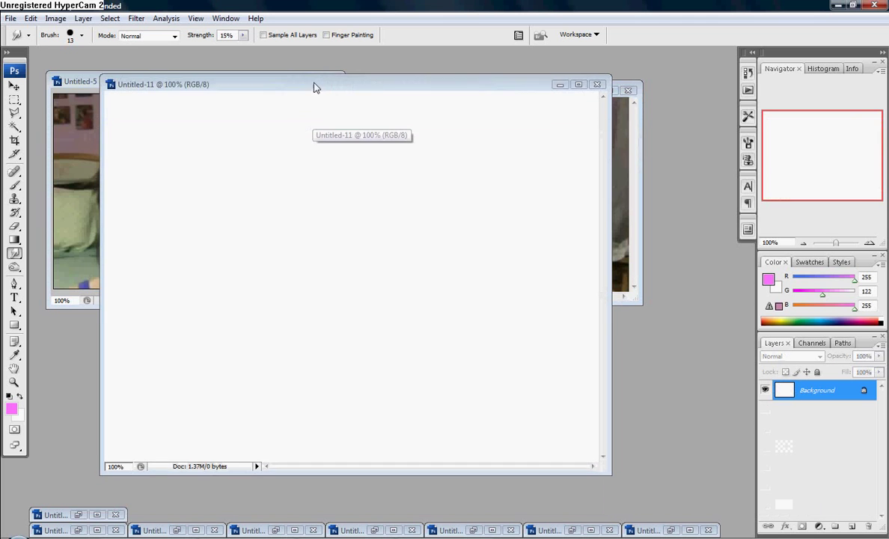
{"action": "left_click", "coordinate": [14, 298]}
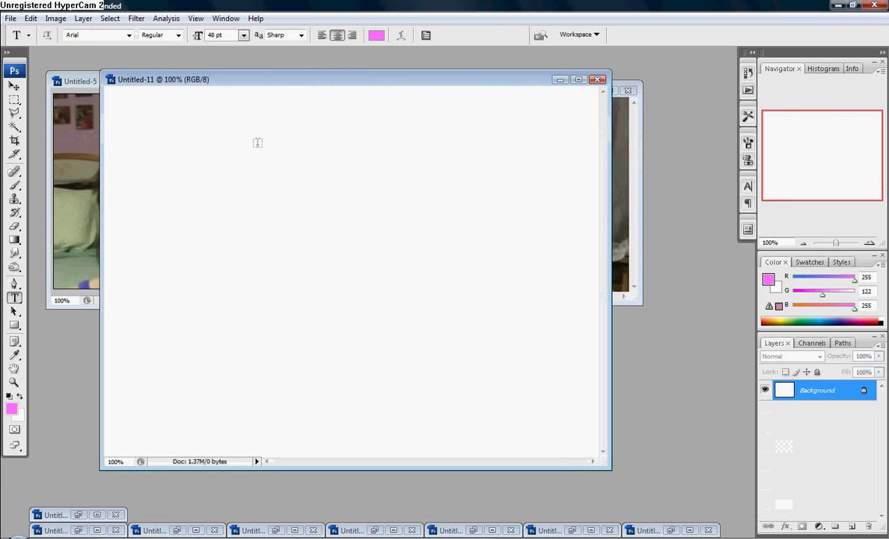
{"action": "left_click", "coordinate": [212, 159]}
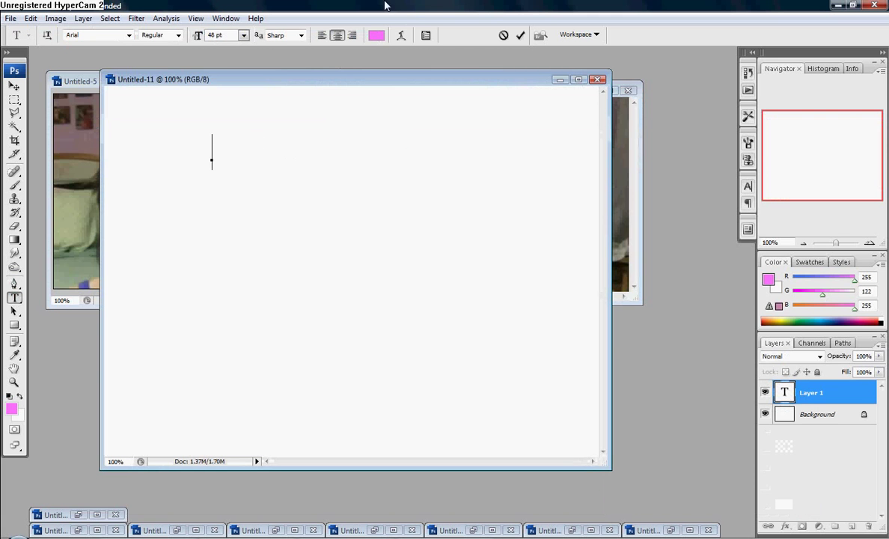
{"action": "left_click", "coordinate": [377, 35]}
{"action": "left_click", "coordinate": [592, 323]}
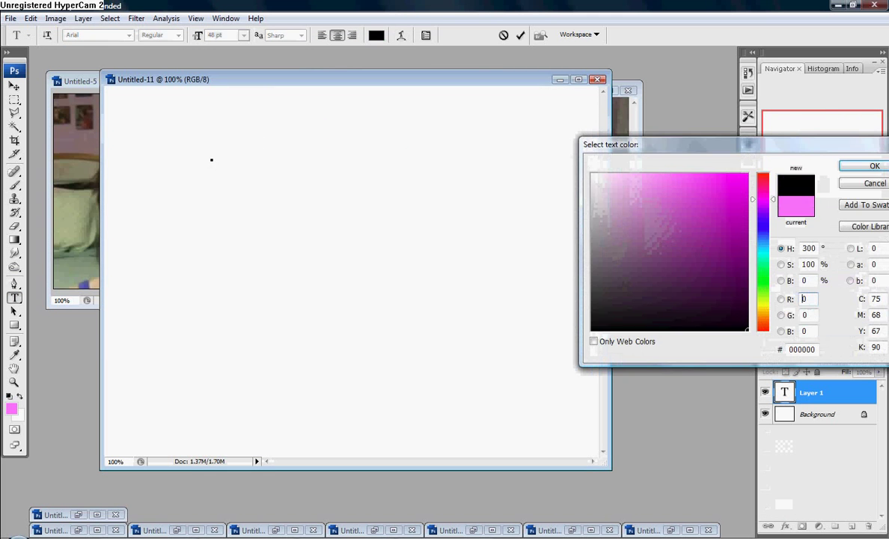
{"action": "left_click", "coordinate": [865, 166]}
{"action": "type", "text": "al"}
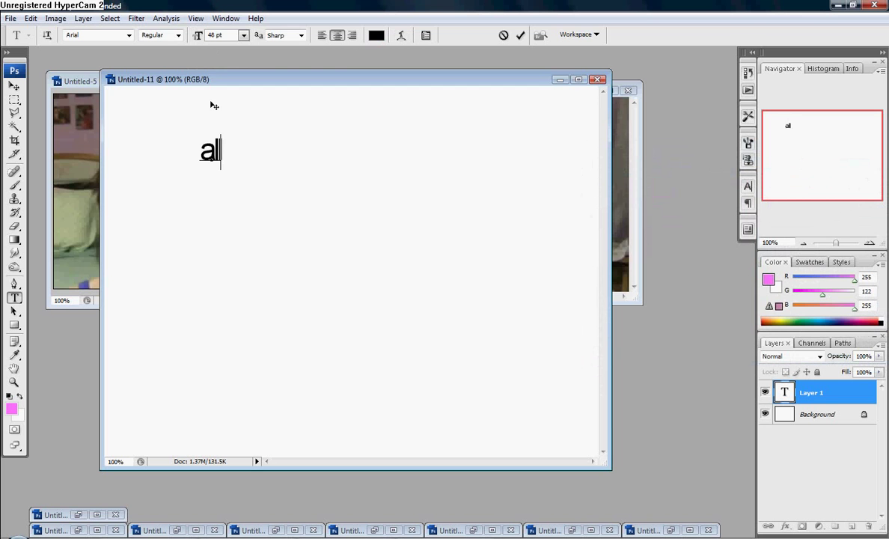
{"action": "type", "text": "l done!"}
{"action": "key", "text": "ctrl+a"}
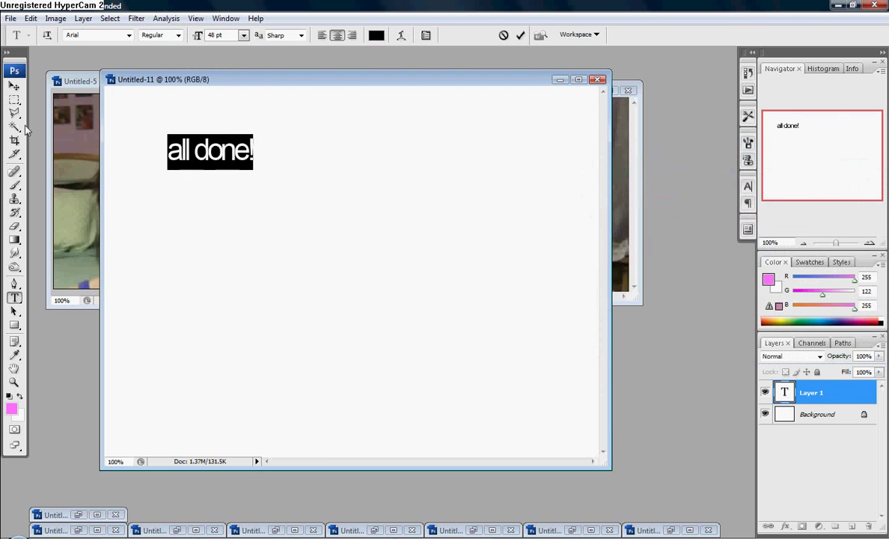
{"action": "left_click_drag", "start_coordinate": [194, 37], "coordinate": [287, 34]}
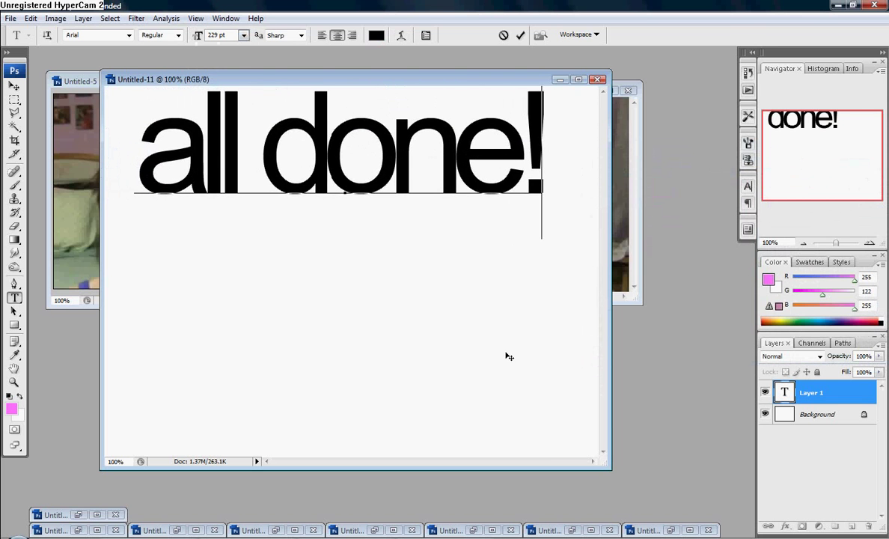
{"action": "left_click", "coordinate": [799, 394]}
Add the line 'i hope this help you tons.' beneath the heading
{"action": "left_click", "coordinate": [159, 226]}
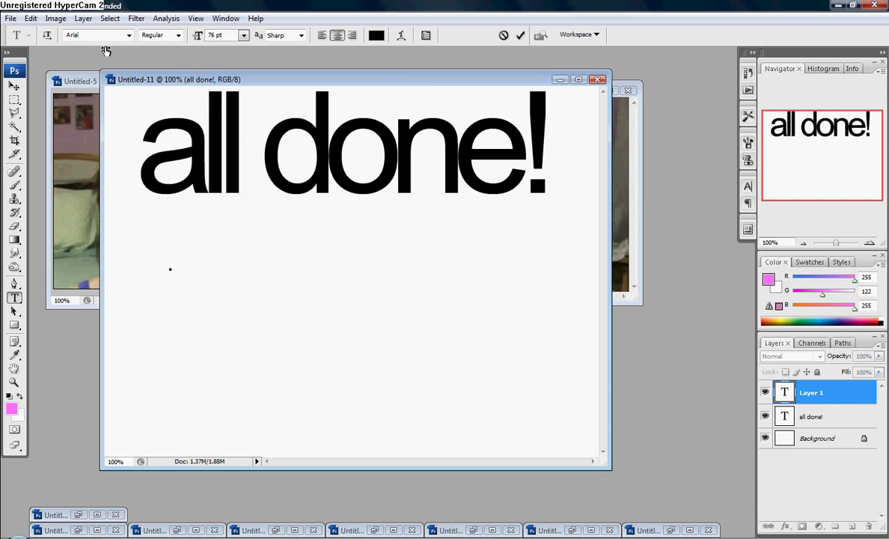
{"action": "type", "text": "ihope "}
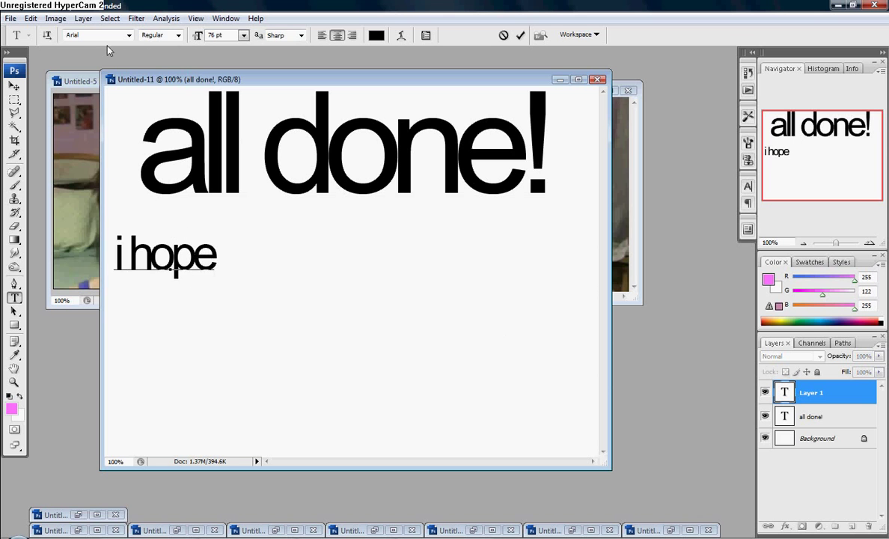
{"action": "type", "text": "this help you"}
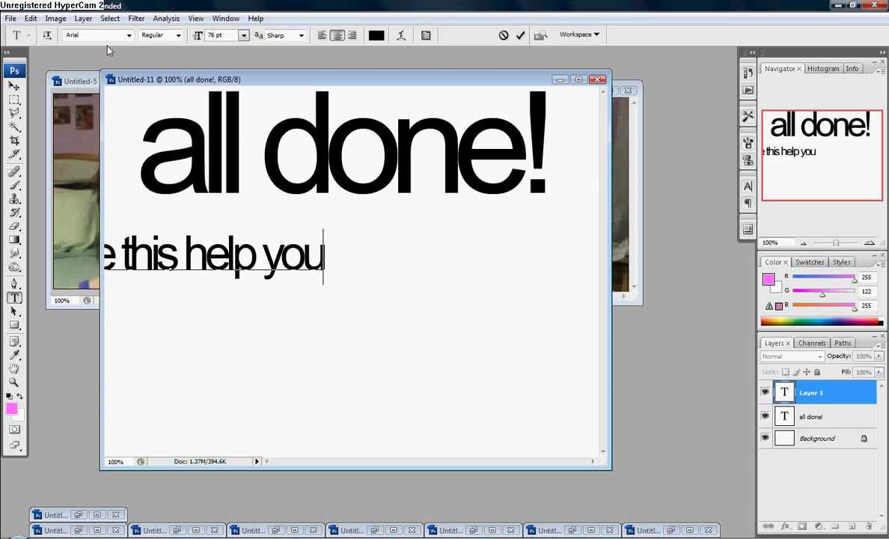
{"action": "type", "text": " tons!"}
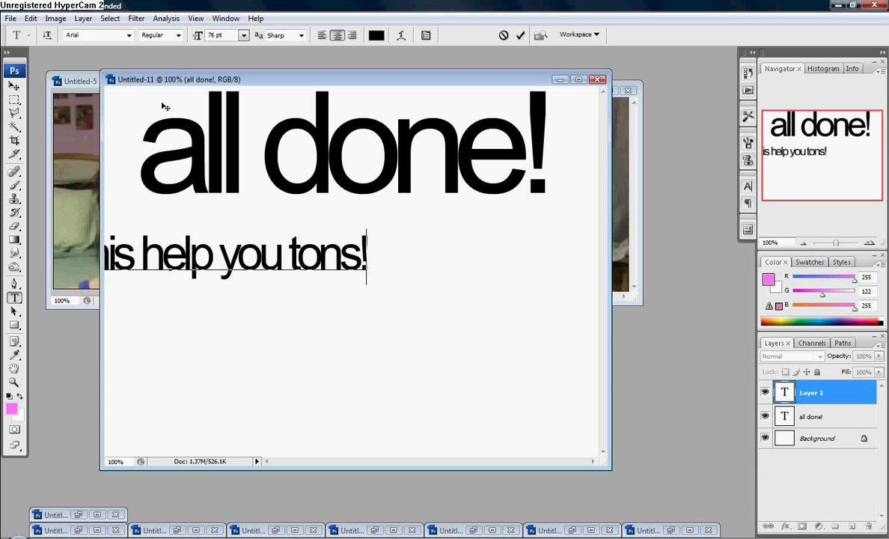
{"action": "left_click_drag", "start_coordinate": [339, 254], "coordinate": [236, 254]}
{"action": "left_click", "coordinate": [369, 257]}
{"action": "key", "text": "BackSpace"}
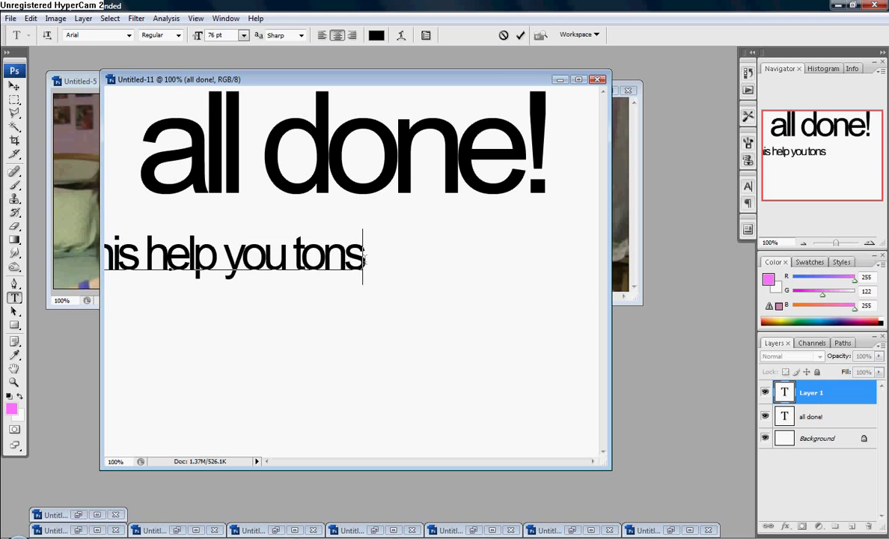
{"action": "type", "text": "."}
{"action": "left_click_drag", "start_coordinate": [474, 327], "coordinate": [531, 311]}
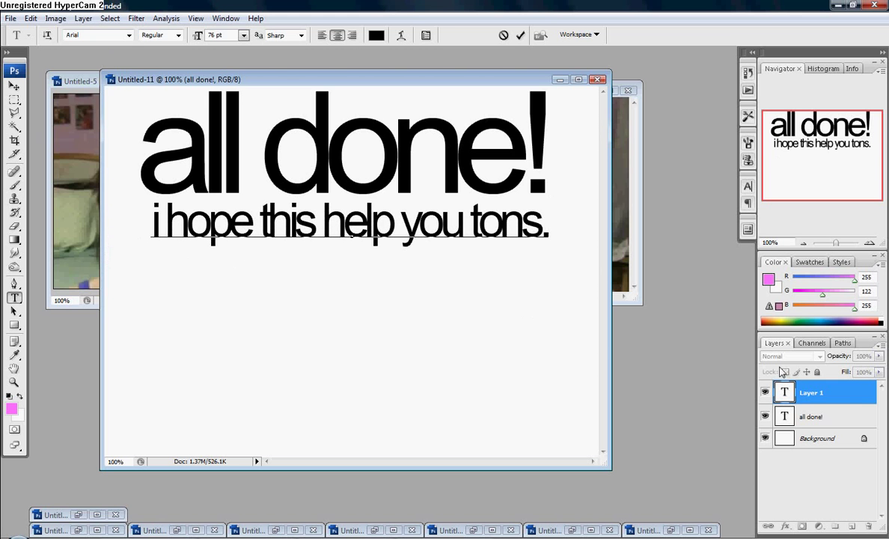
{"action": "left_click", "coordinate": [796, 396]}
Add a centred 'tutorial made by:' line below it
{"action": "left_click", "coordinate": [194, 283]}
{"action": "type", "text": "tut"}
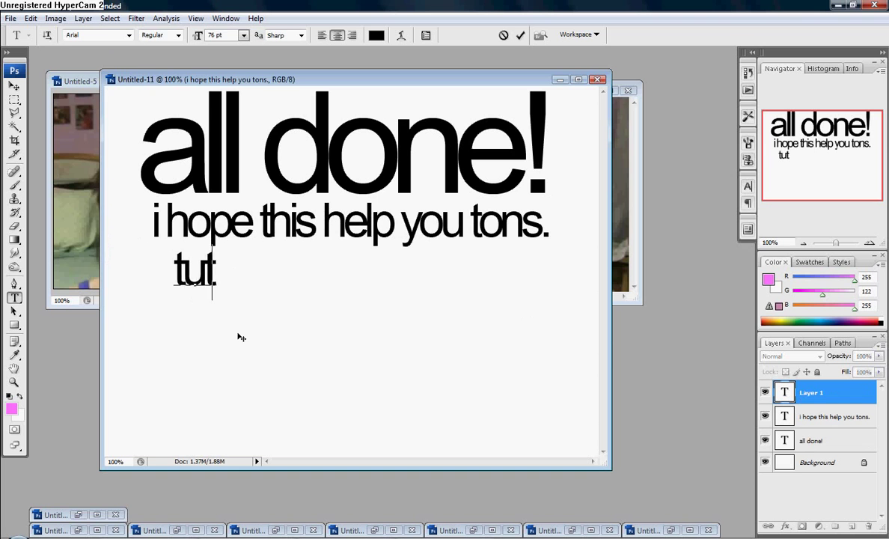
{"action": "type", "text": "orial made"}
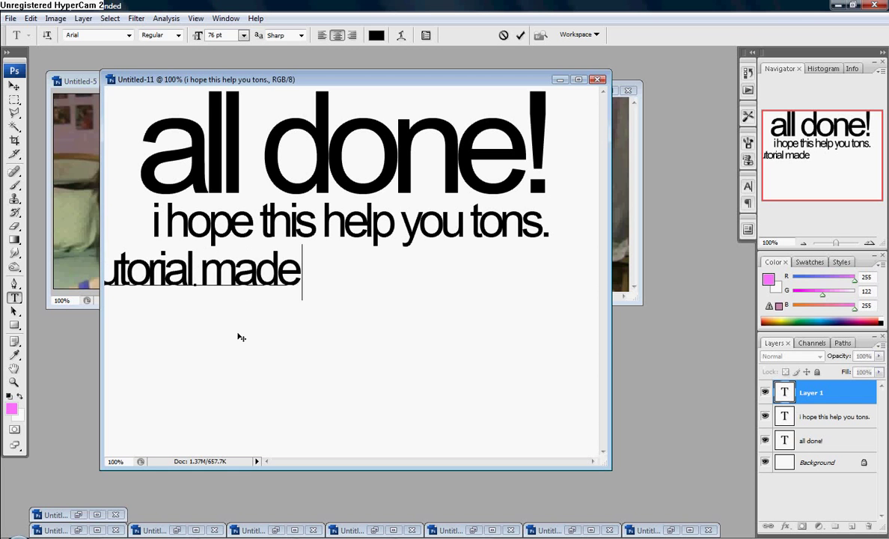
{"action": "type", "text": " by:"}
{"action": "mouse_move", "coordinate": [245, 337]}
{"action": "left_mouse_down"}
{"action": "mouse_move", "coordinate": [436, 363]}
{"action": "mouse_move", "coordinate": [451, 351]}
{"action": "left_mouse_up"}
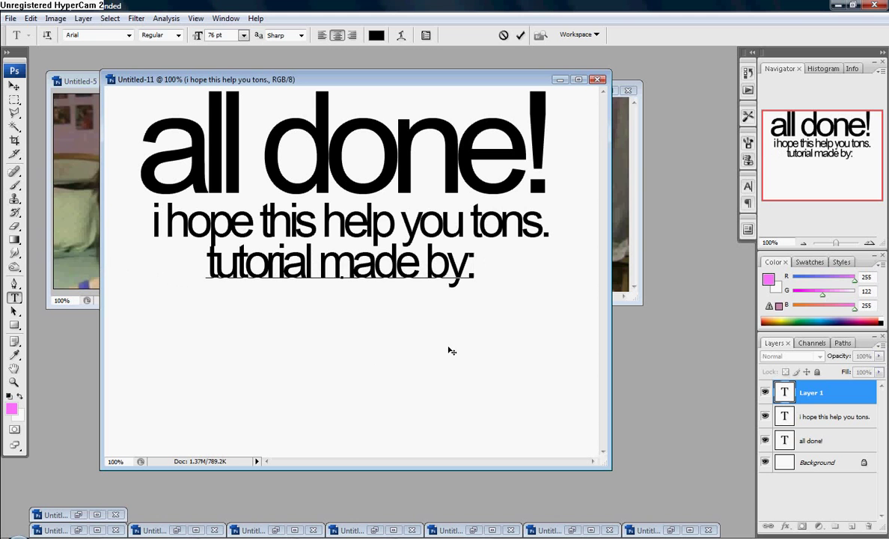
{"action": "left_click", "coordinate": [834, 391]}
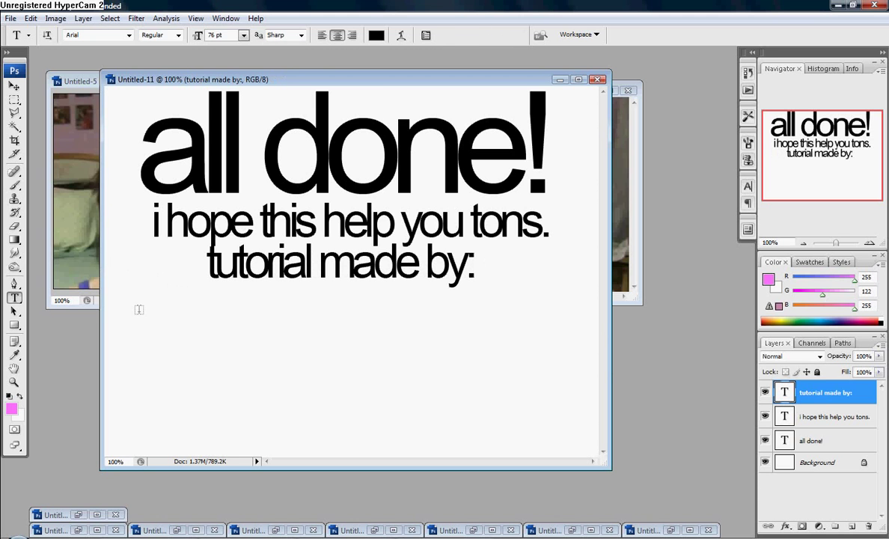
{"action": "left_click", "coordinate": [150, 331]}
Type the web address 'burntbitz.syntheticsilencelyts.com' in pink on the card
{"action": "left_click", "coordinate": [377, 36]}
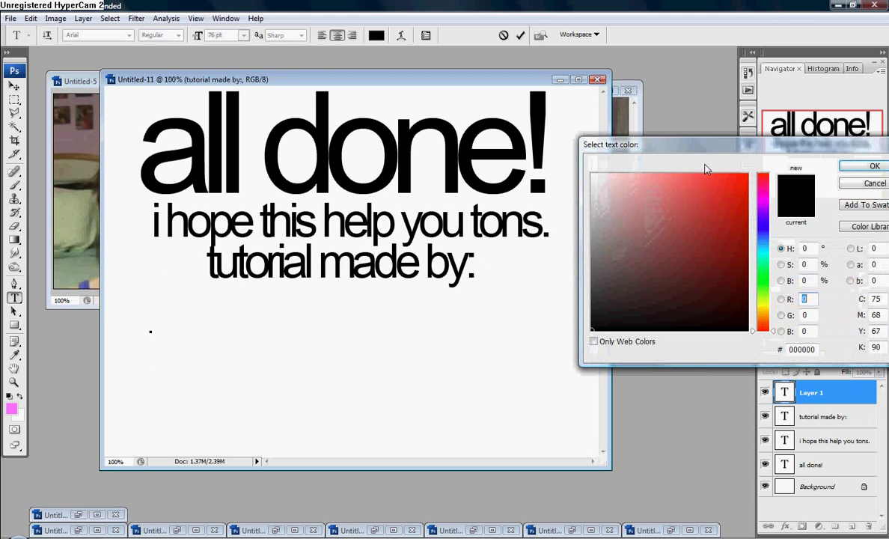
{"action": "left_click", "coordinate": [763, 199]}
{"action": "left_click", "coordinate": [670, 173]}
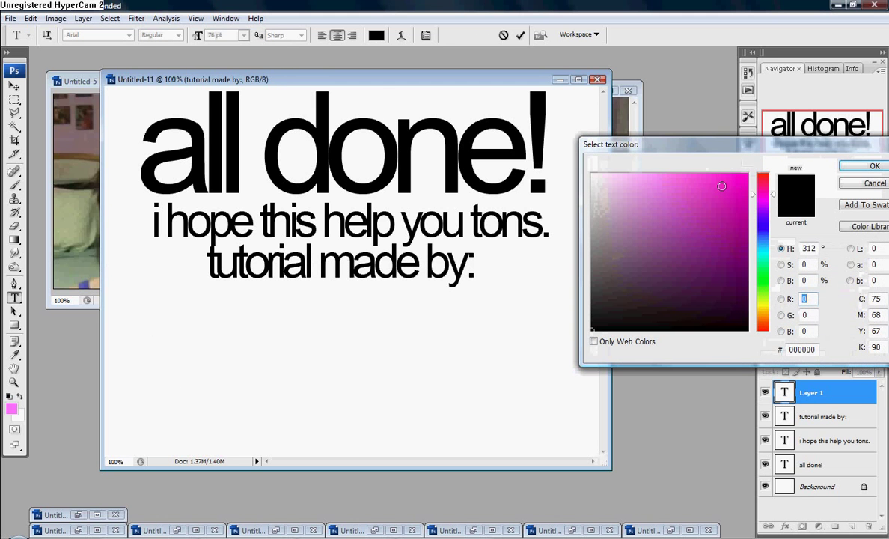
{"action": "left_click", "coordinate": [873, 166]}
{"action": "type", "text": "bu"}
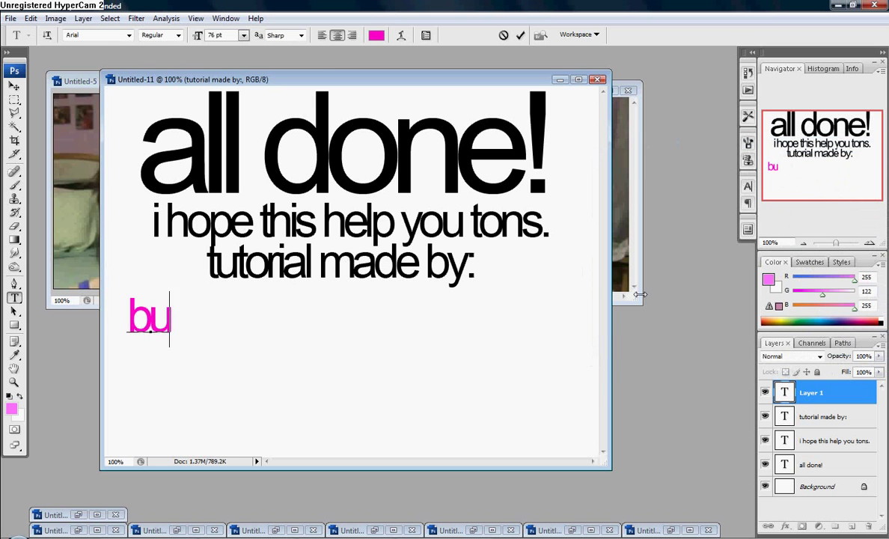
{"action": "type", "text": "rntbitz.s"}
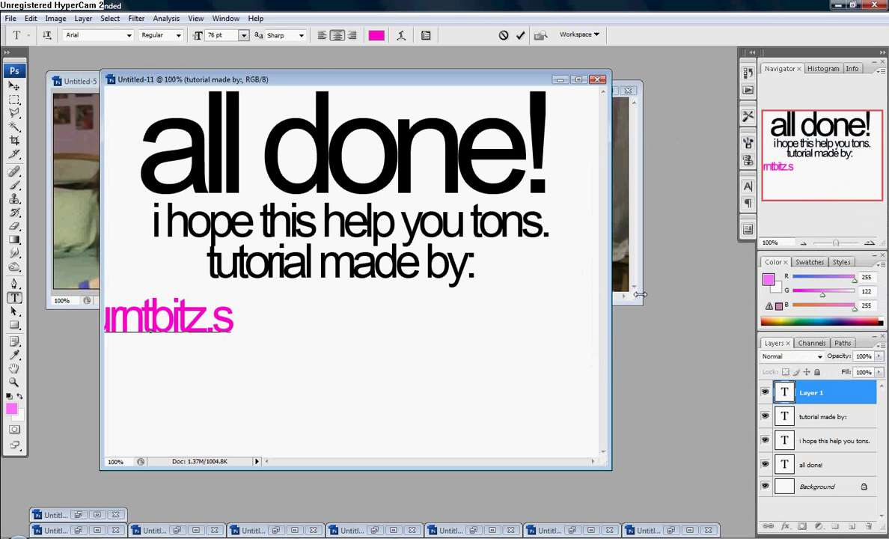
{"action": "type", "text": "ynthetic"}
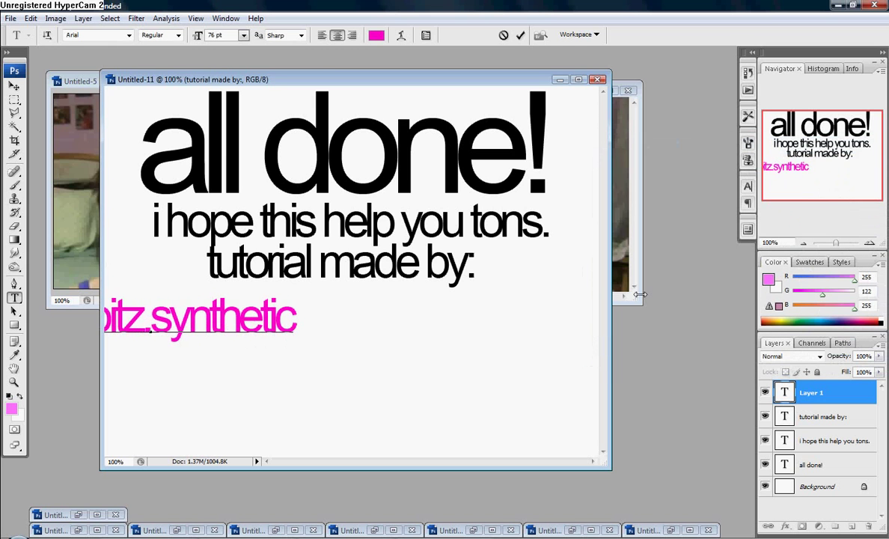
{"action": "type", "text": "silencelyts.co"}
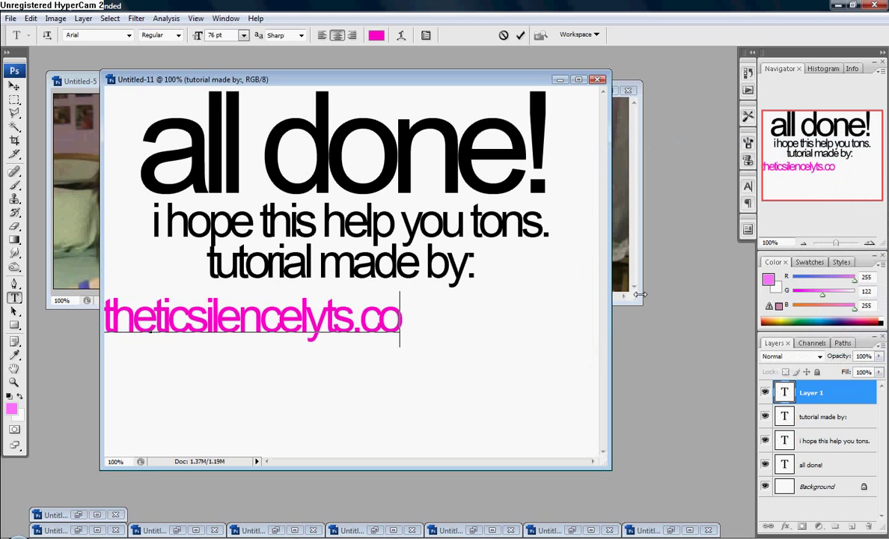
{"action": "type", "text": "m"}
{"action": "left_click_drag", "start_coordinate": [343, 338], "coordinate": [486, 344]}
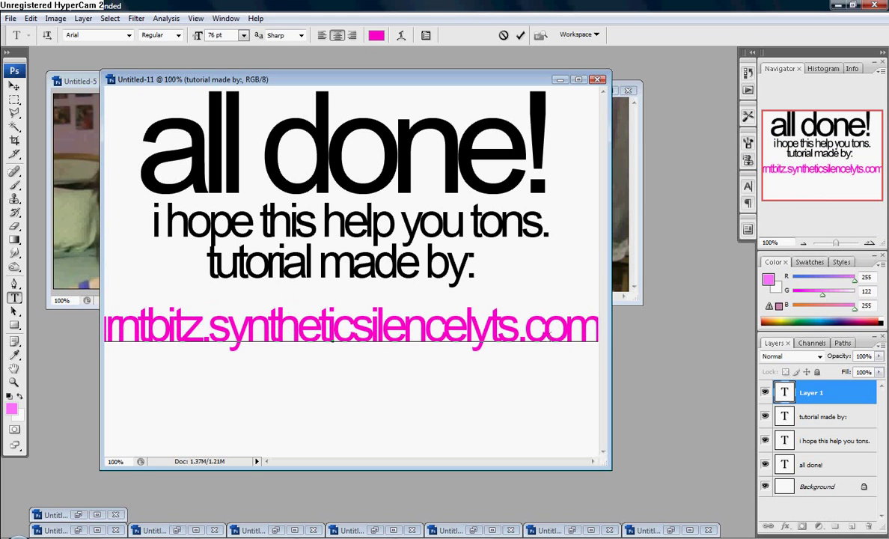
Resize the URL line to 62 pt and place it under 'tutorial made by:'
{"action": "left_click", "coordinate": [577, 79]}
{"action": "left_click_drag", "start_coordinate": [625, 348], "coordinate": [64, 308]}
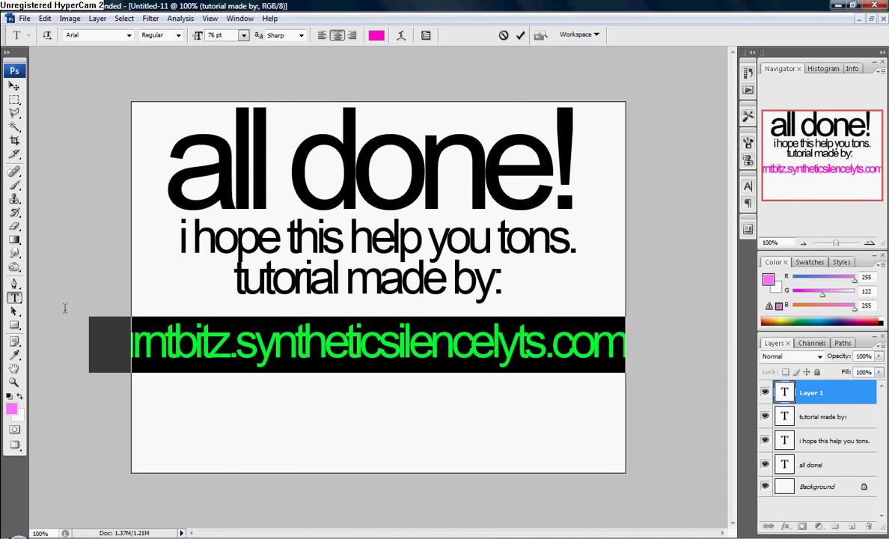
{"action": "left_click_drag", "start_coordinate": [197, 37], "coordinate": [187, 37]}
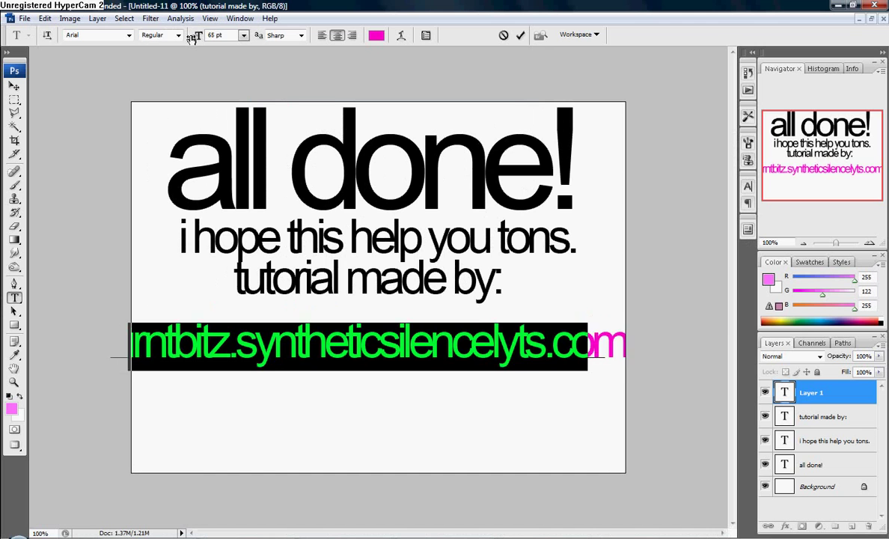
{"action": "key", "text": "Right"}
{"action": "left_click_drag", "start_coordinate": [499, 425], "coordinate": [514, 402]}
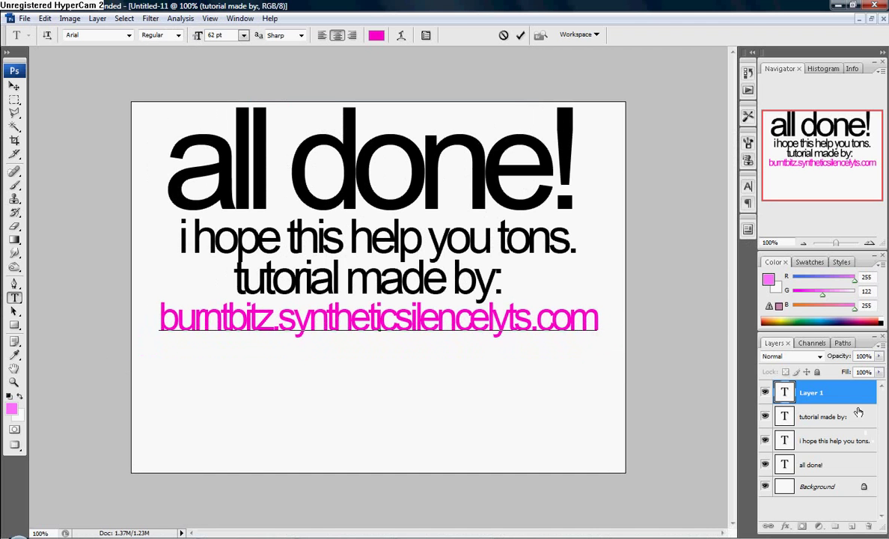
{"action": "key", "text": "ctrl+Return"}
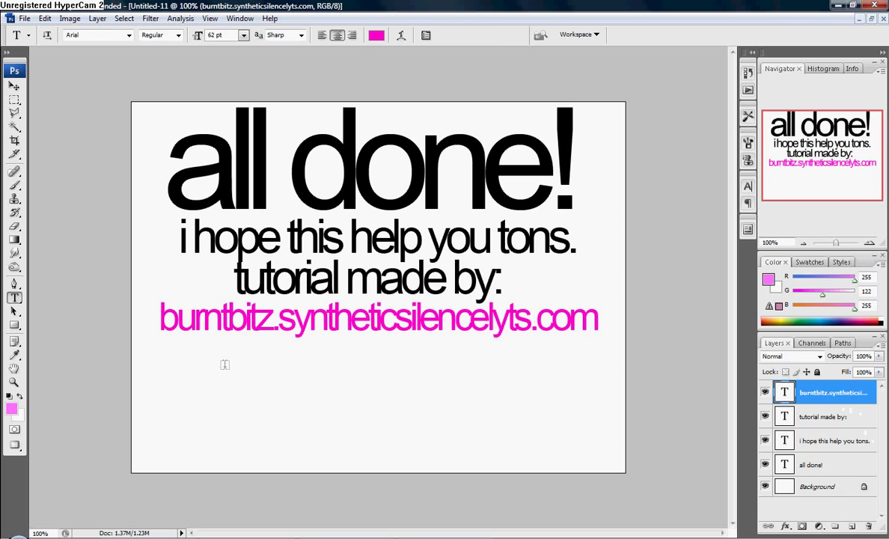
Add a centred black line 'please comment if this helped!' under the URL
{"action": "left_click", "coordinate": [224, 364]}
{"action": "left_click", "coordinate": [375, 34]}
{"action": "left_click", "coordinate": [746, 330]}
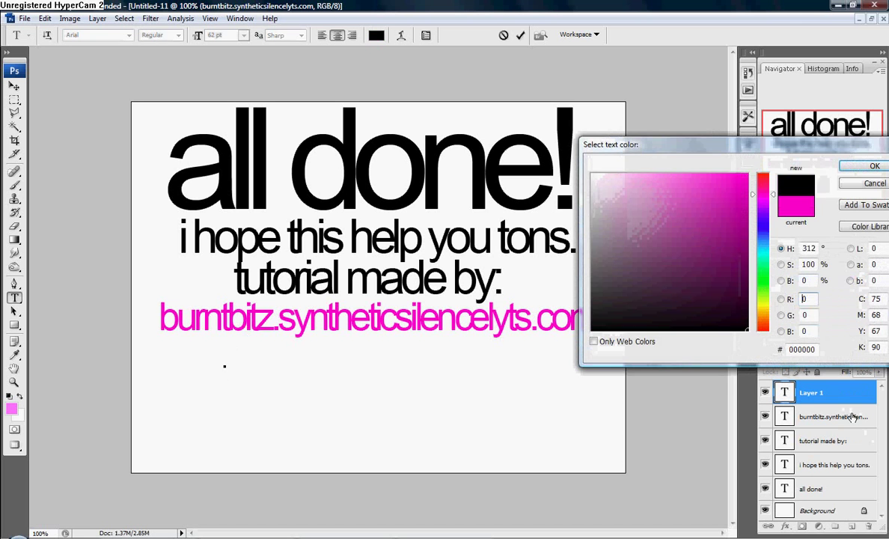
{"action": "left_click", "coordinate": [860, 167]}
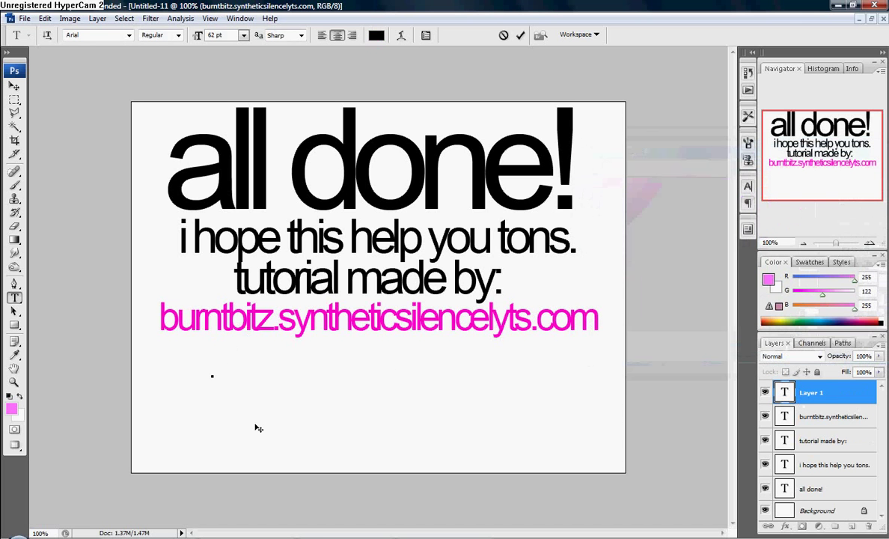
{"action": "type", "text": "pleas"}
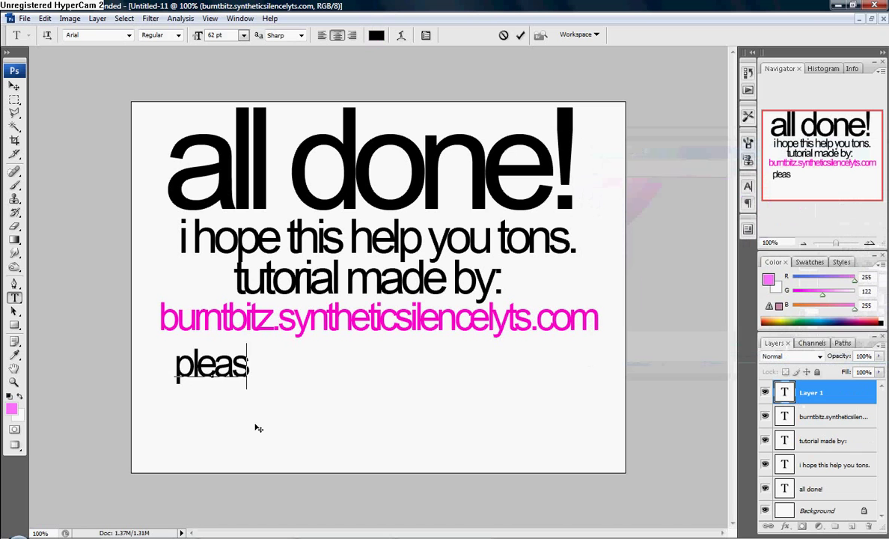
{"action": "type", "text": "e comment"}
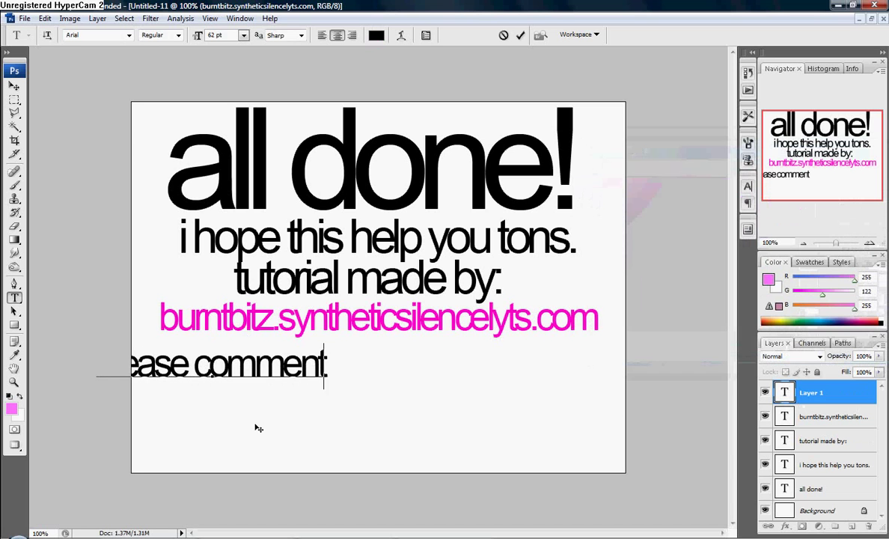
{"action": "type", "text": " if t"}
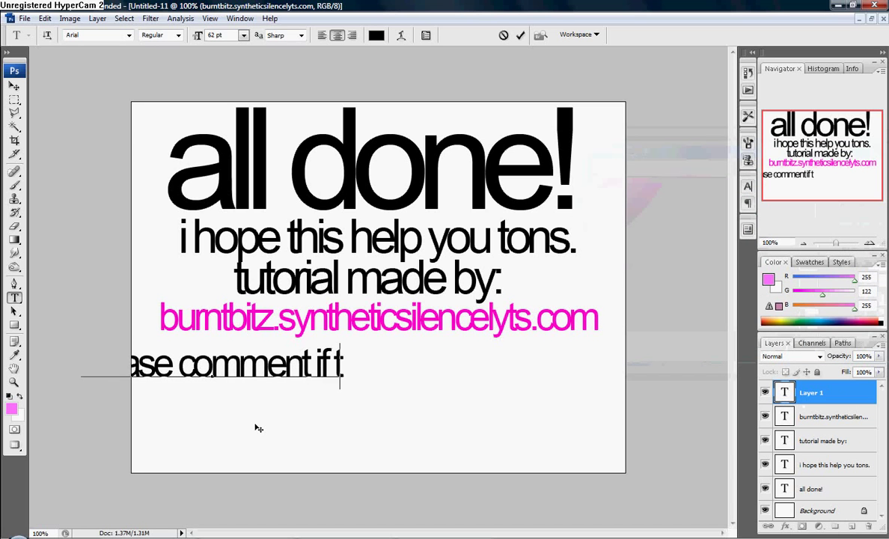
{"action": "type", "text": "his helped"}
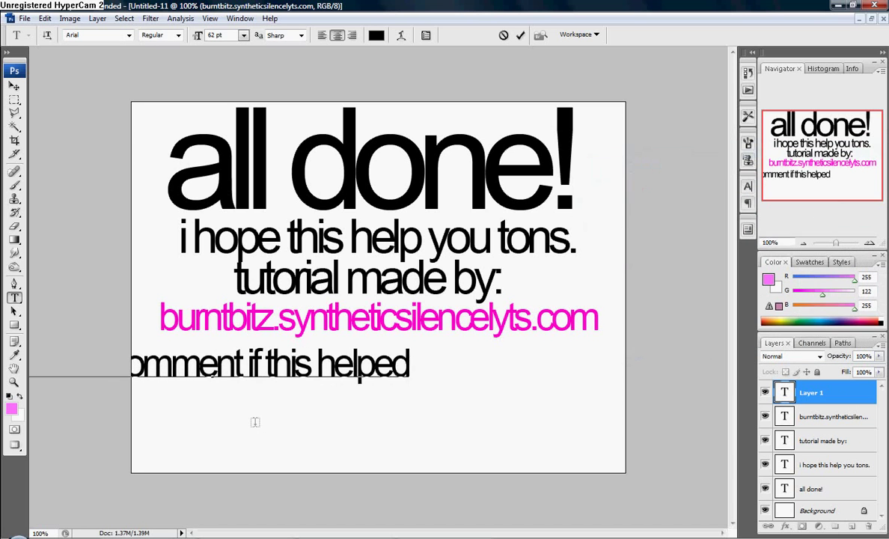
{"action": "type", "text": "!"}
{"action": "left_click_drag", "start_coordinate": [423, 459], "coordinate": [447, 423]}
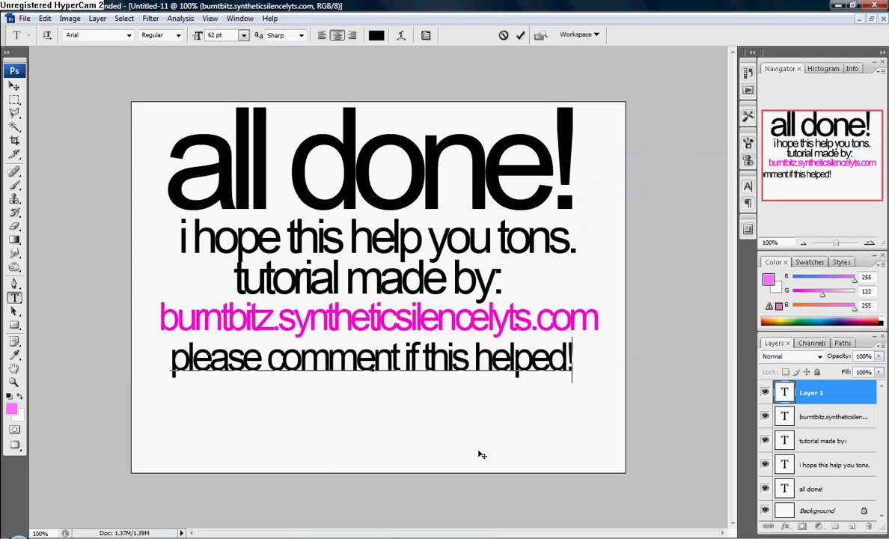
{"action": "key", "text": "ctrl+Return"}
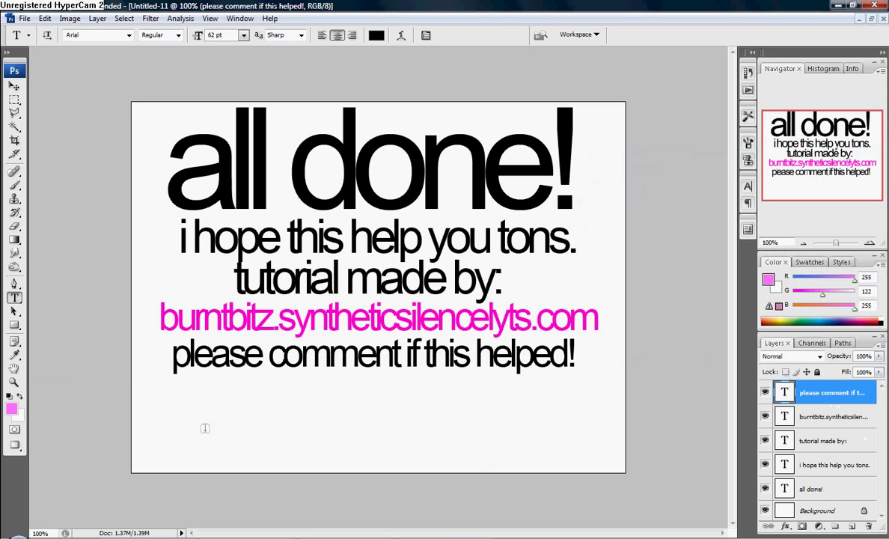
Add a centred black 'subscribe for more tutorials.' line
{"action": "left_click", "coordinate": [168, 427]}
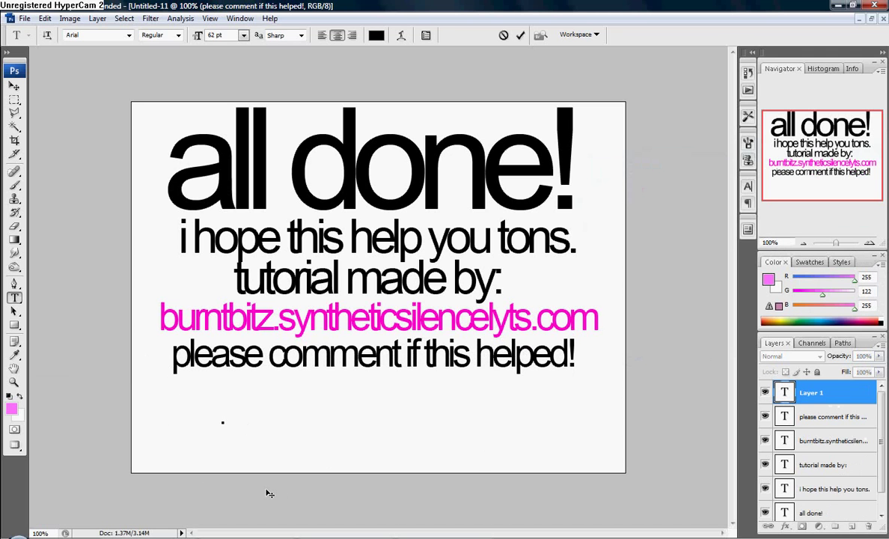
{"action": "type", "text": "subsc"}
{"action": "key", "text": "BackSpace"}
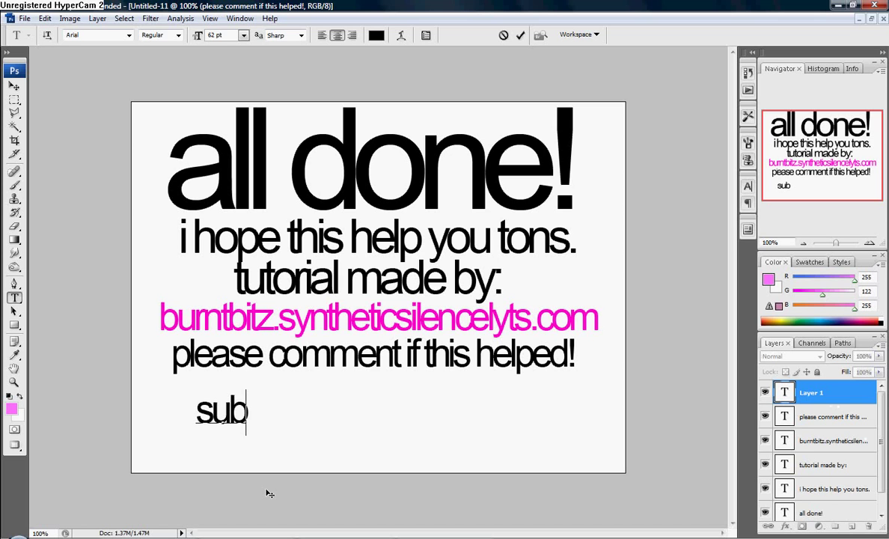
{"action": "type", "text": "scrice"}
{"action": "key", "text": "BackSpace"}
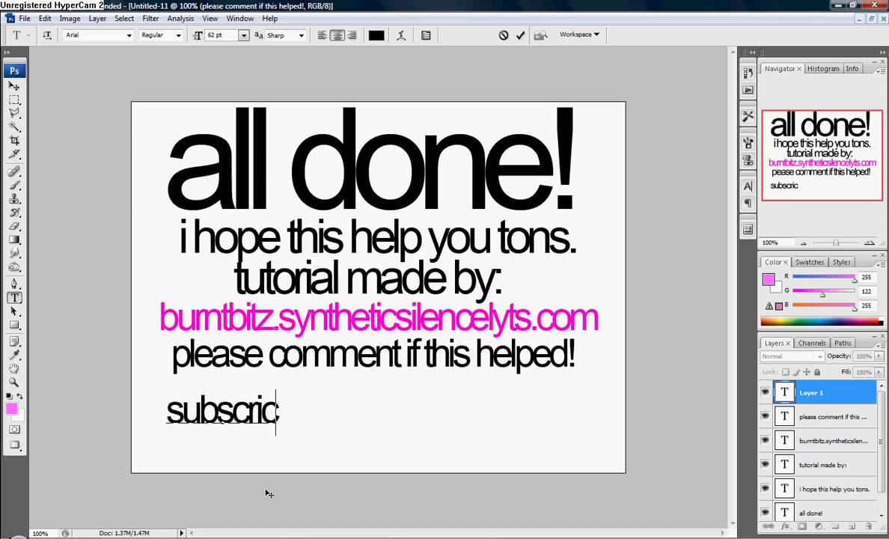
{"action": "key", "text": "BackSpace"}
{"action": "type", "text": "be f"}
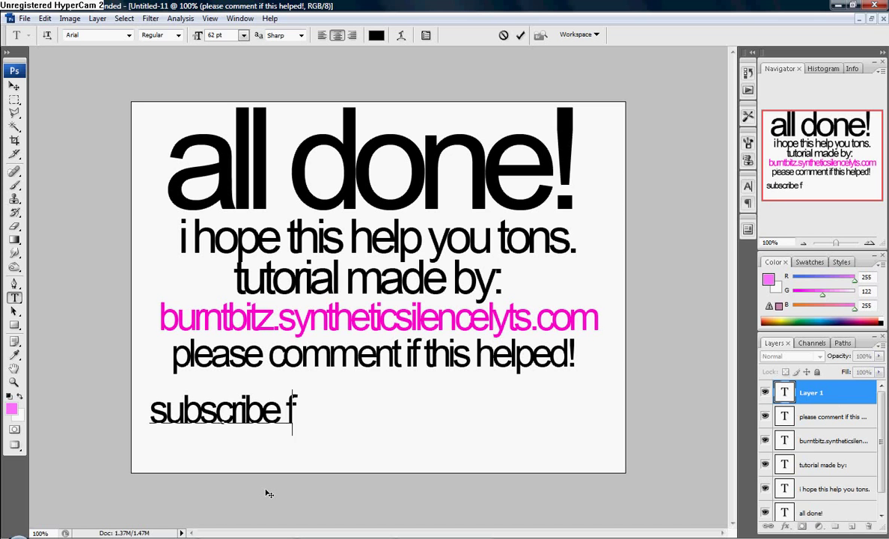
{"action": "type", "text": "or more "}
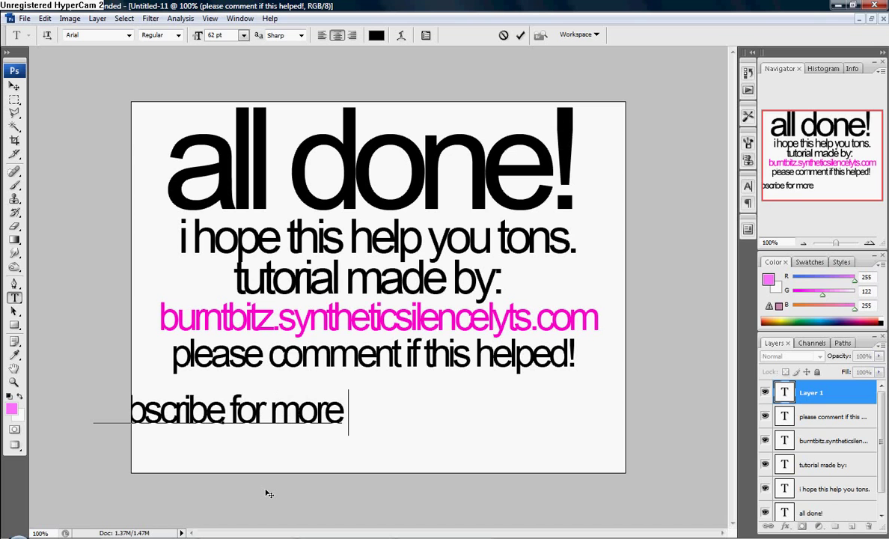
{"action": "type", "text": "tutorials"}
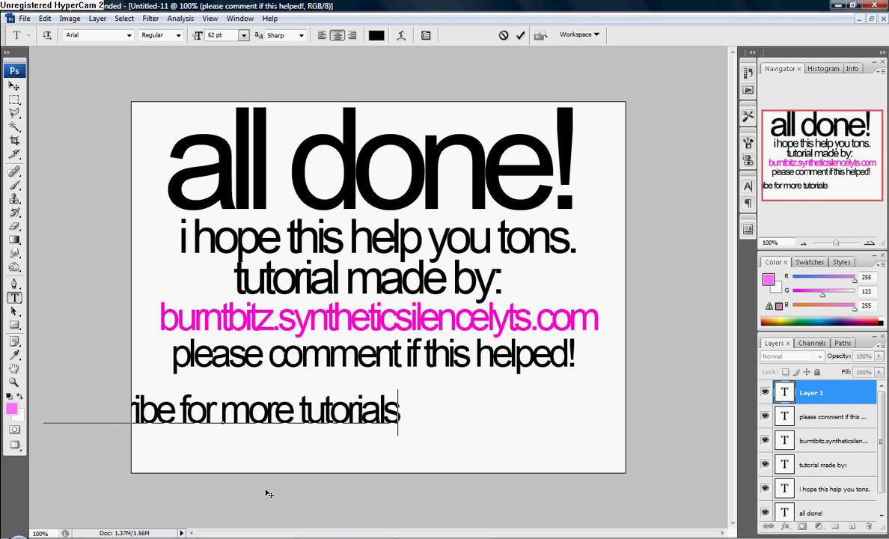
{"action": "type", "text": "/"}
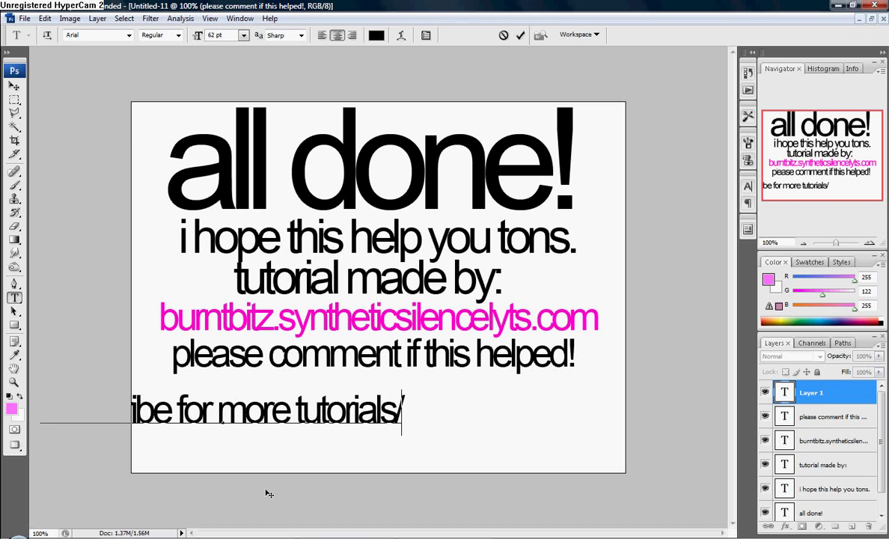
{"action": "mouse_move", "coordinate": [269, 494]}
{"action": "left_mouse_down"}
{"action": "mouse_move", "coordinate": [407, 511]}
{"action": "mouse_move", "coordinate": [416, 496]}
{"action": "mouse_move", "coordinate": [407, 486]}
{"action": "mouse_move", "coordinate": [465, 487]}
{"action": "left_mouse_up"}
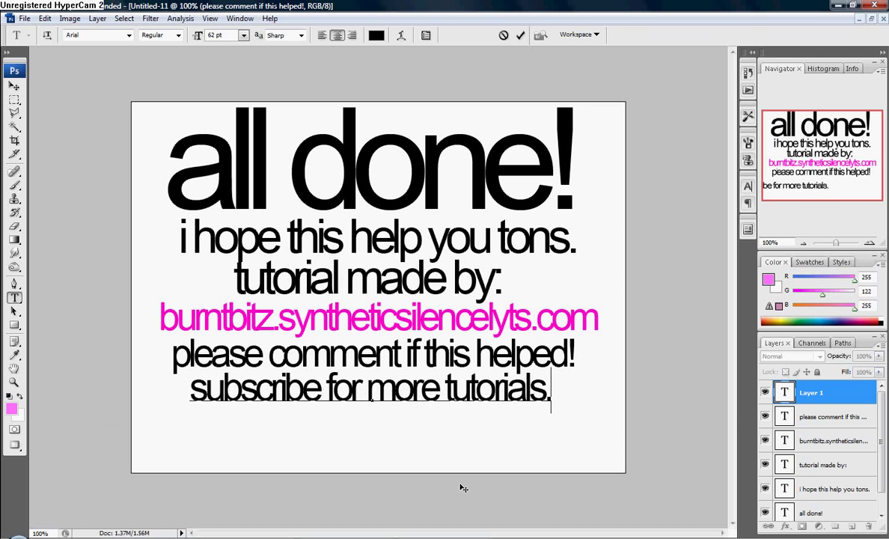
{"action": "left_click", "coordinate": [817, 397]}
Add a centred pink 'have a great day(:' closing line and float the document windows
{"action": "left_click", "coordinate": [169, 440]}
{"action": "type", "text": "."}
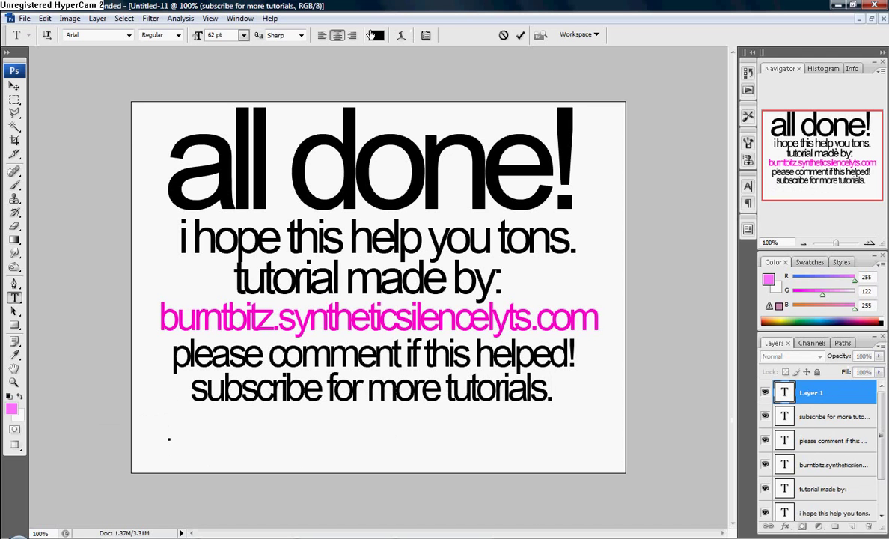
{"action": "left_click", "coordinate": [376, 35]}
{"action": "left_click", "coordinate": [351, 305]}
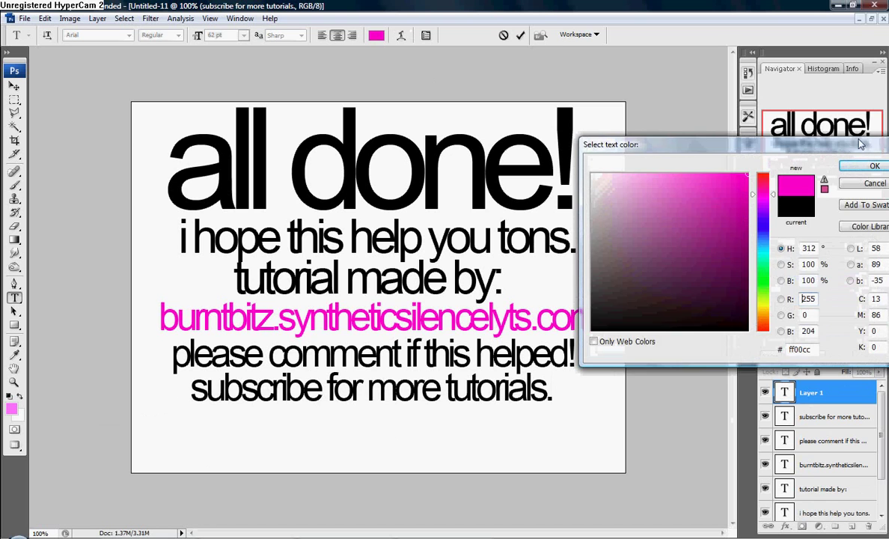
{"action": "left_click", "coordinate": [862, 166]}
{"action": "type", "text": "have a"}
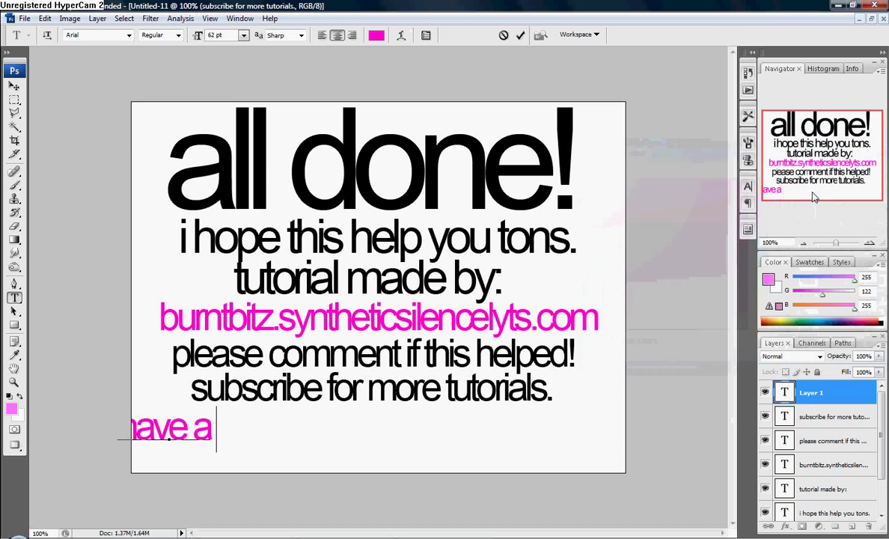
{"action": "type", "text": " great day"}
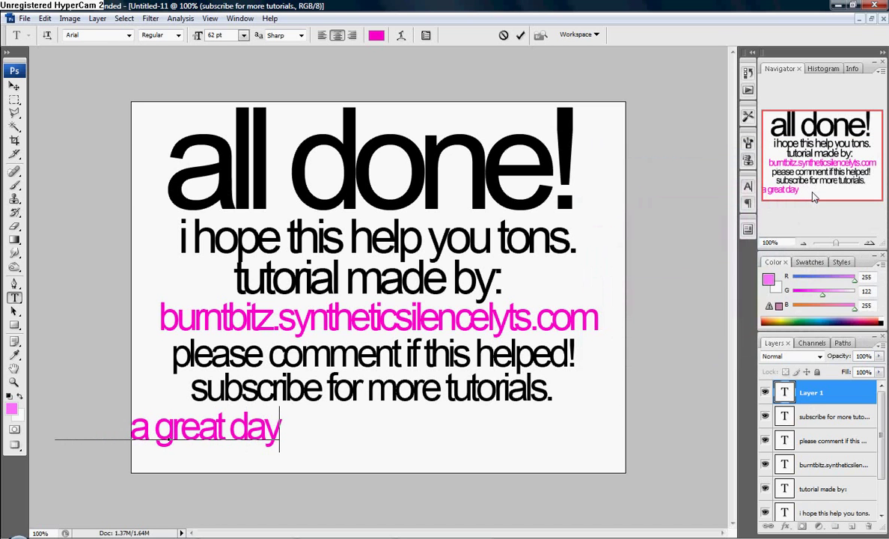
{"action": "type", "text": "(:"}
{"action": "mouse_move", "coordinate": [421, 420]}
{"action": "left_mouse_down"}
{"action": "mouse_move", "coordinate": [563, 423]}
{"action": "mouse_move", "coordinate": [628, 456]}
{"action": "left_mouse_up"}
{"action": "left_click", "coordinate": [827, 389]}
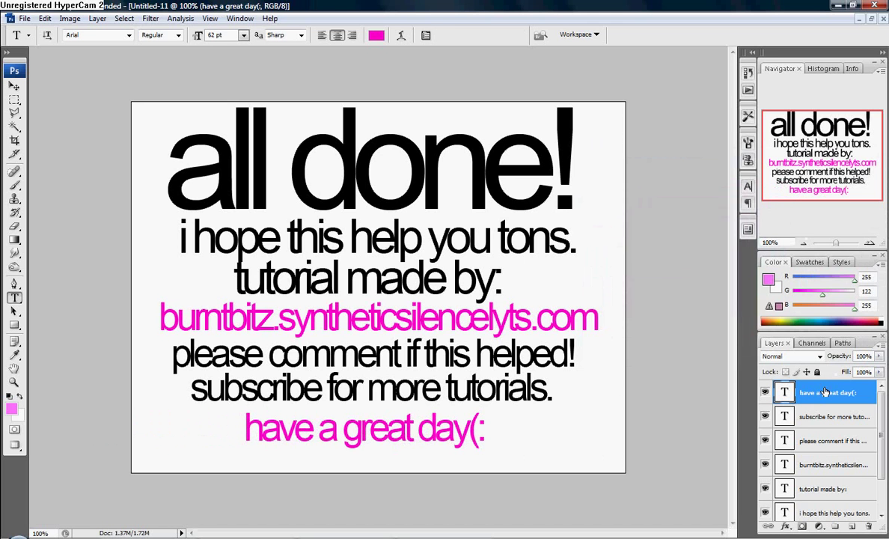
{"action": "left_click", "coordinate": [871, 18]}
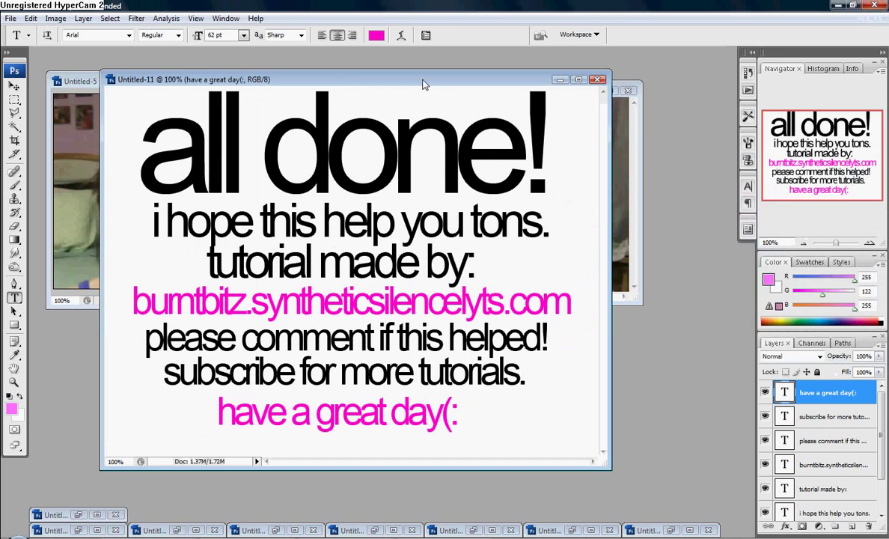
Move the card window right and stack both portrait windows on the left
{"action": "mouse_move", "coordinate": [423, 84]}
{"action": "left_mouse_down"}
{"action": "mouse_move", "coordinate": [447, 84]}
{"action": "mouse_move", "coordinate": [520, 113]}
{"action": "mouse_move", "coordinate": [565, 143]}
{"action": "mouse_move", "coordinate": [552, 133]}
{"action": "left_mouse_up"}
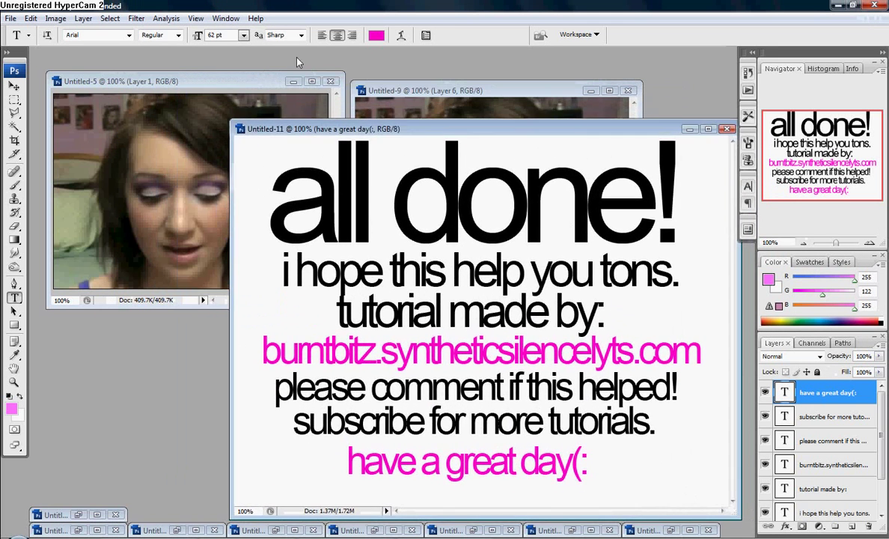
{"action": "mouse_move", "coordinate": [208, 85]}
{"action": "left_mouse_down"}
{"action": "mouse_move", "coordinate": [143, 72]}
{"action": "mouse_move", "coordinate": [154, 69]}
{"action": "left_mouse_up"}
{"action": "left_click_drag", "start_coordinate": [512, 129], "coordinate": [559, 134]}
{"action": "left_click", "coordinate": [159, 67]}
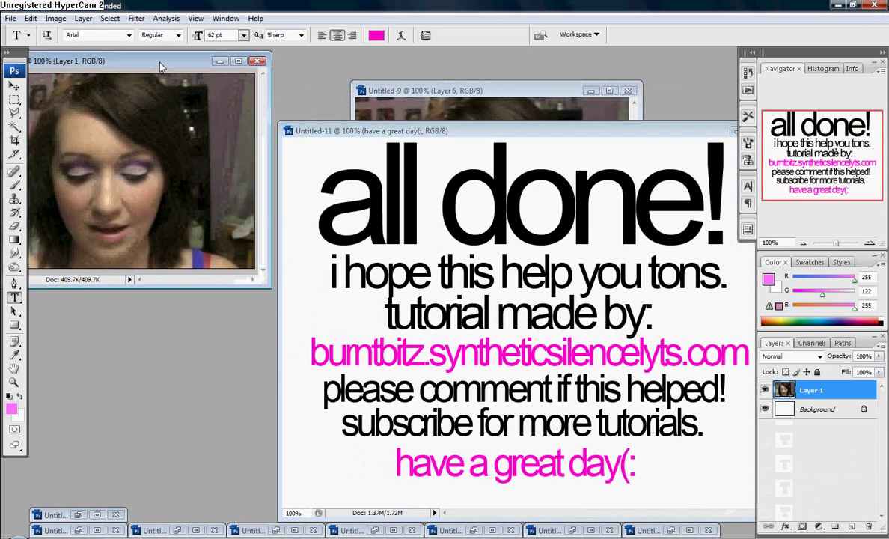
{"action": "mouse_move", "coordinate": [442, 90]}
{"action": "left_mouse_down"}
{"action": "mouse_move", "coordinate": [107, 318]}
{"action": "mouse_move", "coordinate": [136, 295]}
{"action": "left_mouse_up"}
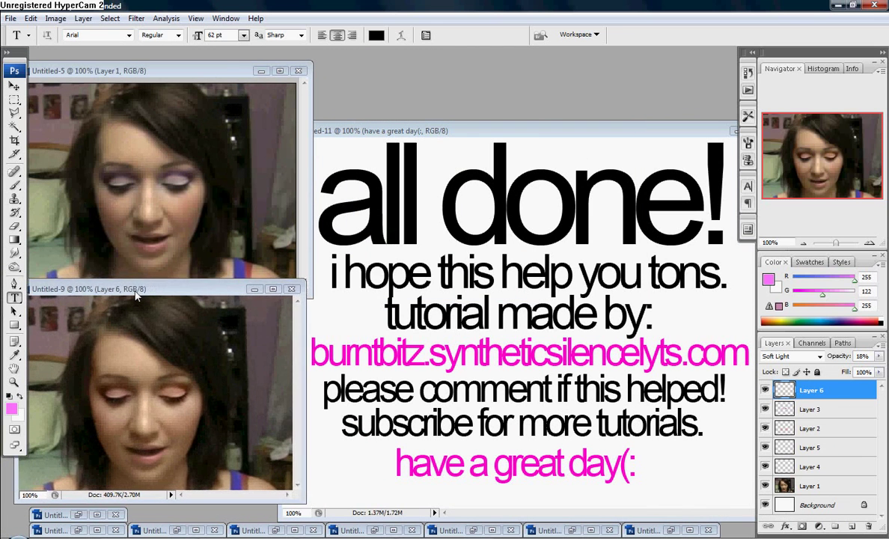